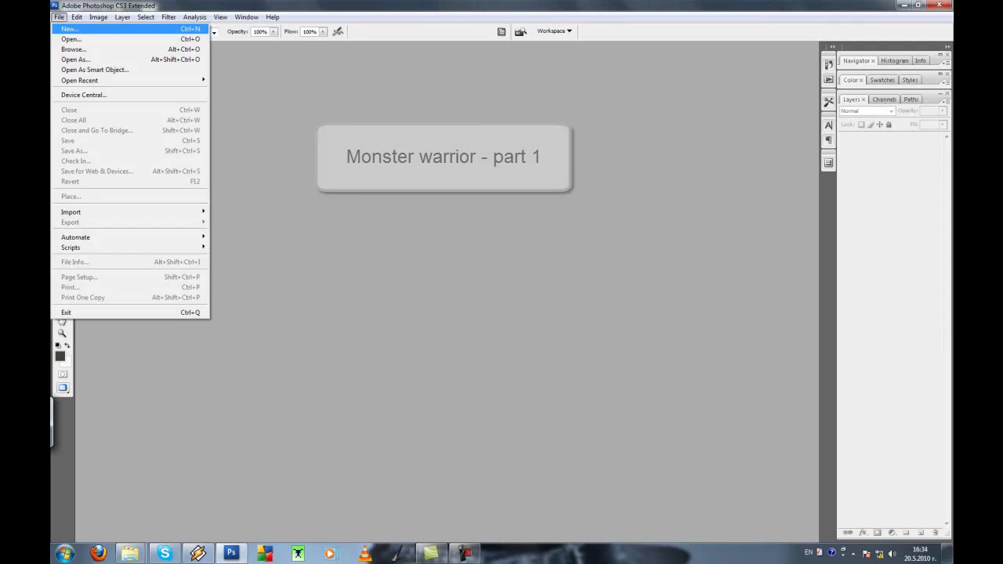
Create a new portrait canvas filled with taupe grey #a0958c and add empty Layer 1
{"action": "key", "text": "Return"}
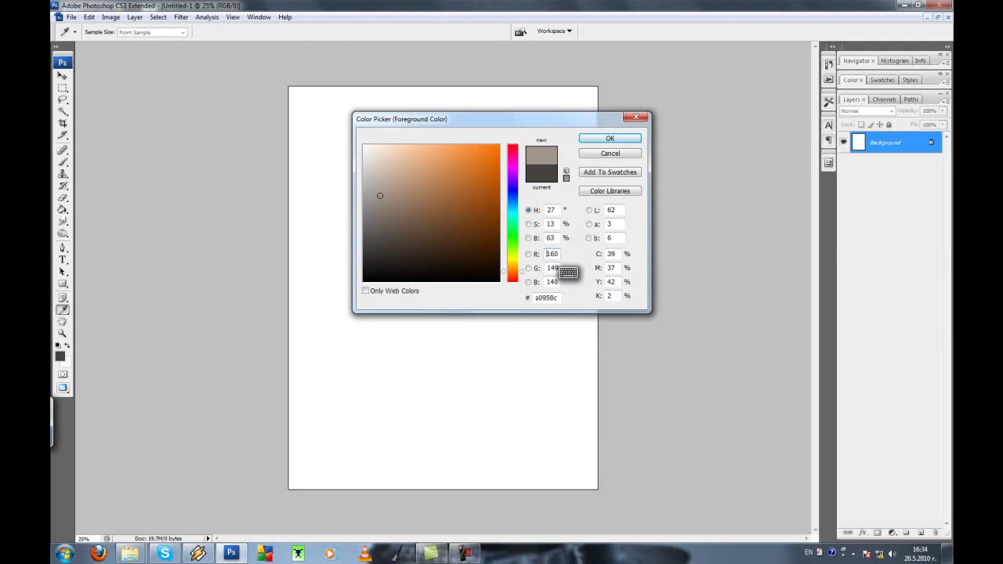
{"action": "key", "text": "Return"}
{"action": "key", "text": "g"}
{"action": "key", "text": "alt+BackSpace"}
{"action": "key", "text": "ctrl+shift+alt+n"}
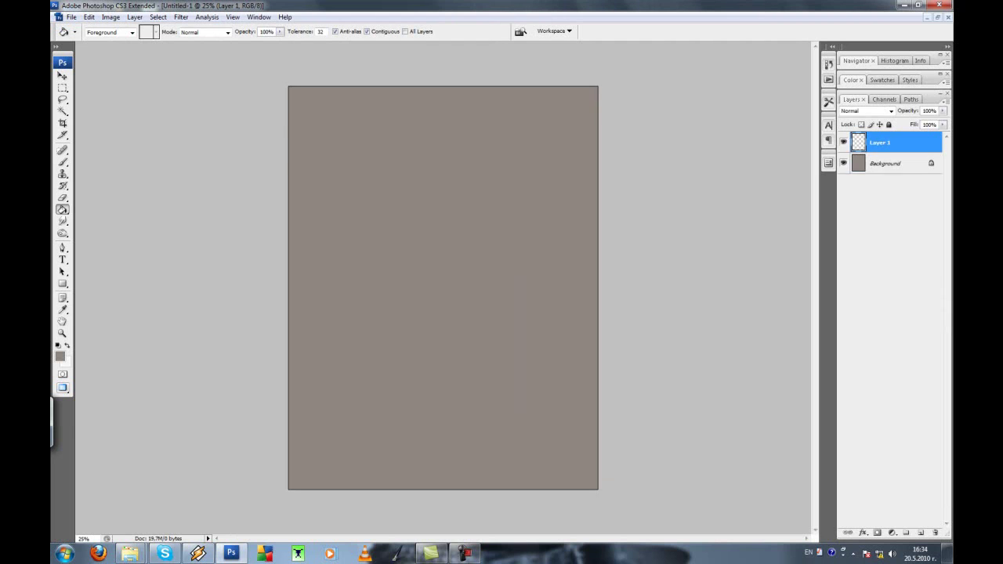
{"action": "key", "text": "b"}
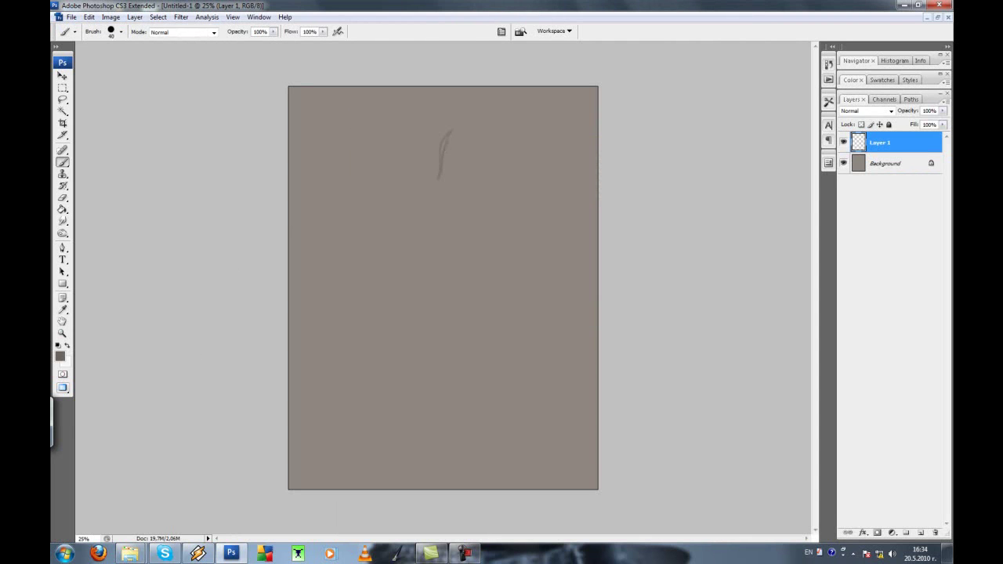
Rough-sketch the arm, hand and long curved blade on Layer 1
{"action": "mouse_move", "coordinate": [419, 181]}
{"action": "left_mouse_down"}
{"action": "mouse_move", "coordinate": [384, 298]}
{"action": "mouse_move", "coordinate": [433, 179]}
{"action": "left_mouse_up"}
{"action": "key", "text": "ctrl+z"}
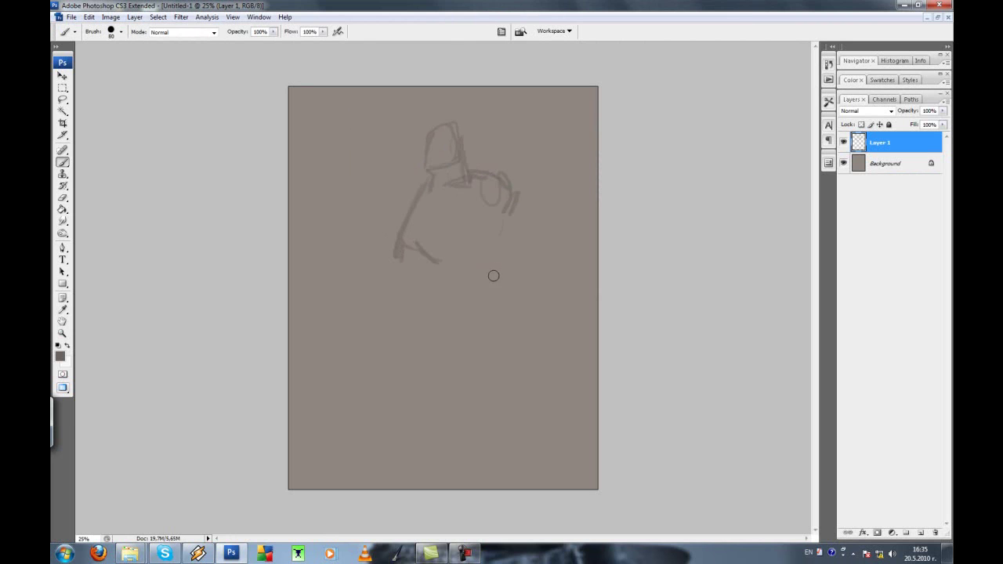
{"action": "left_click_drag", "start_coordinate": [490, 221], "coordinate": [525, 324]}
{"action": "key", "text": "ctrl+z"}
{"action": "mouse_move", "coordinate": [493, 219]}
{"action": "left_mouse_down"}
{"action": "mouse_move", "coordinate": [523, 337]}
{"action": "mouse_move", "coordinate": [376, 421]}
{"action": "left_mouse_up"}
{"action": "left_click_drag", "start_coordinate": [307, 384], "coordinate": [442, 435]}
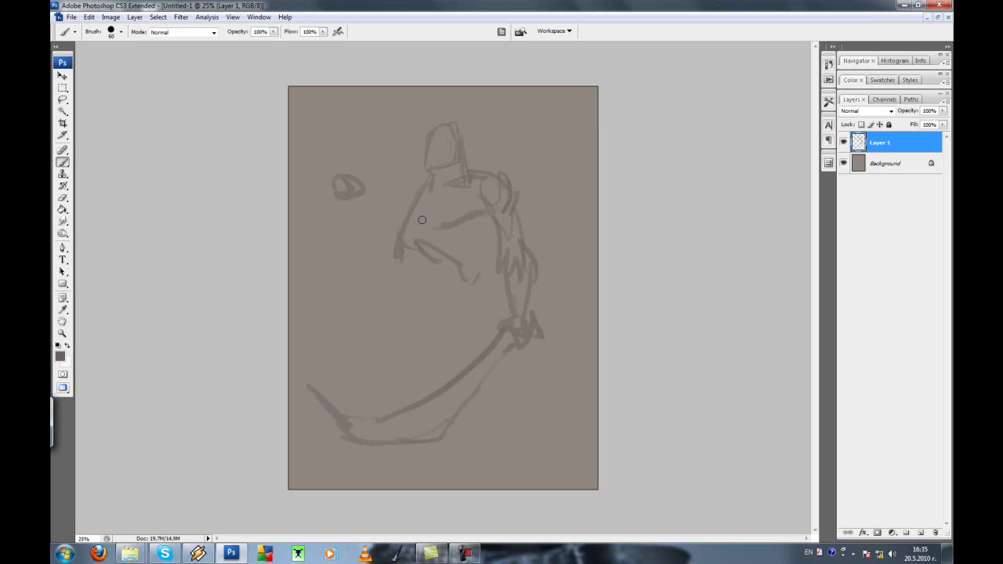
{"action": "mouse_move", "coordinate": [402, 263]}
{"action": "left_mouse_down"}
{"action": "mouse_move", "coordinate": [441, 282]}
{"action": "mouse_move", "coordinate": [448, 308]}
{"action": "mouse_move", "coordinate": [480, 337]}
{"action": "left_mouse_up"}
Sketch the outstretched arm and fist with a slightly smaller brush
{"action": "mouse_move", "coordinate": [333, 184]}
{"action": "left_mouse_down"}
{"action": "mouse_move", "coordinate": [369, 211]}
{"action": "mouse_move", "coordinate": [409, 196]}
{"action": "left_mouse_up"}
{"action": "left_click_drag", "start_coordinate": [375, 221], "coordinate": [422, 214]}
{"action": "left_click_drag", "start_coordinate": [330, 206], "coordinate": [349, 274]}
{"action": "key", "text": "bracketleft"}
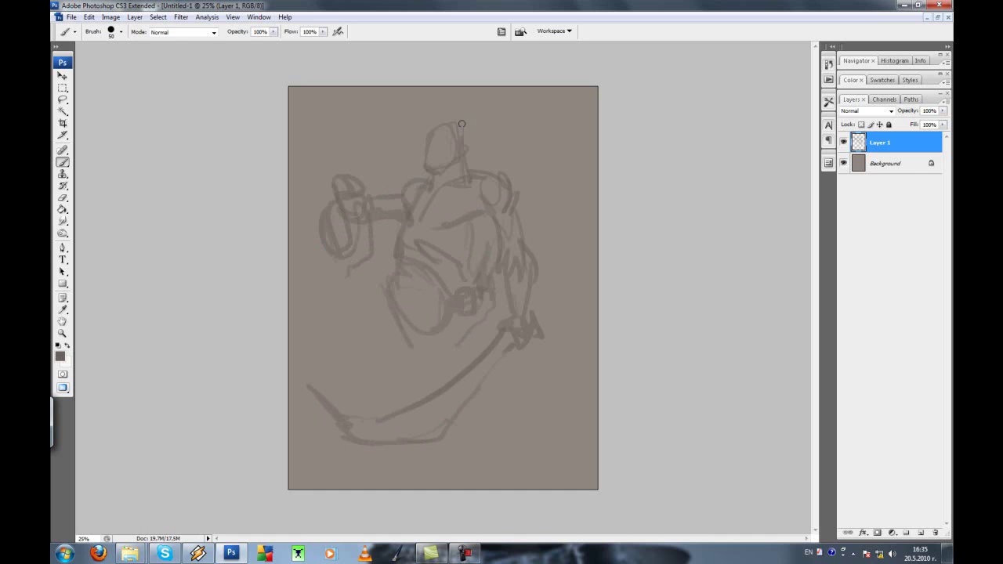
{"action": "left_click_drag", "start_coordinate": [396, 323], "coordinate": [461, 387]}
{"action": "left_click_drag", "start_coordinate": [498, 296], "coordinate": [451, 372]}
Scale the sketch down to 83.2%, shift it up-right, and add legs and feet
{"action": "key", "text": "ctrl+t"}
{"action": "left_click_drag", "start_coordinate": [305, 416], "coordinate": [342, 394]}
{"action": "key", "text": "Return"}
{"action": "left_click_drag", "start_coordinate": [502, 315], "coordinate": [486, 377]}
{"action": "left_click_drag", "start_coordinate": [470, 387], "coordinate": [491, 366]}
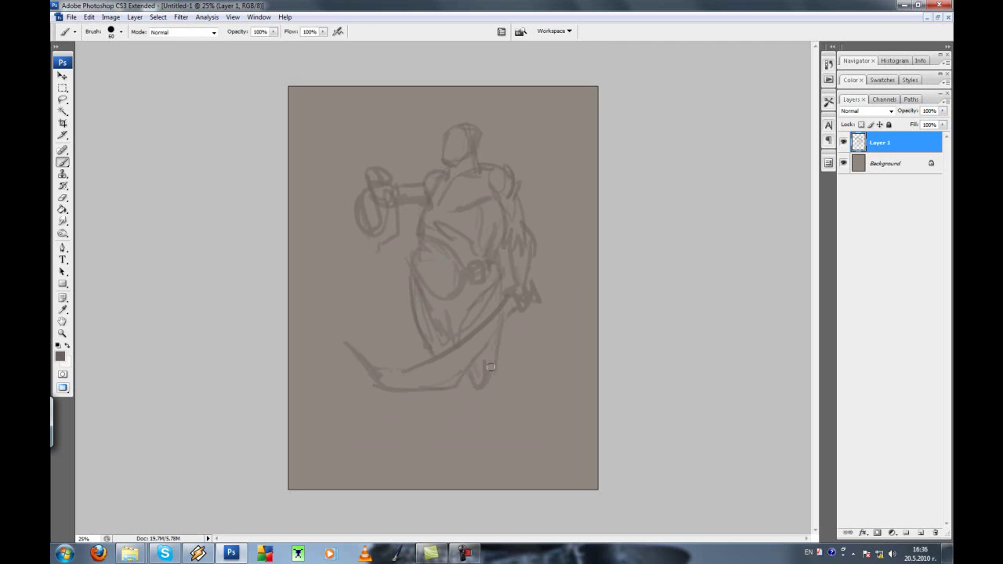
{"action": "left_click_drag", "start_coordinate": [478, 451], "coordinate": [490, 455]}
{"action": "left_click_drag", "start_coordinate": [437, 390], "coordinate": [412, 446]}
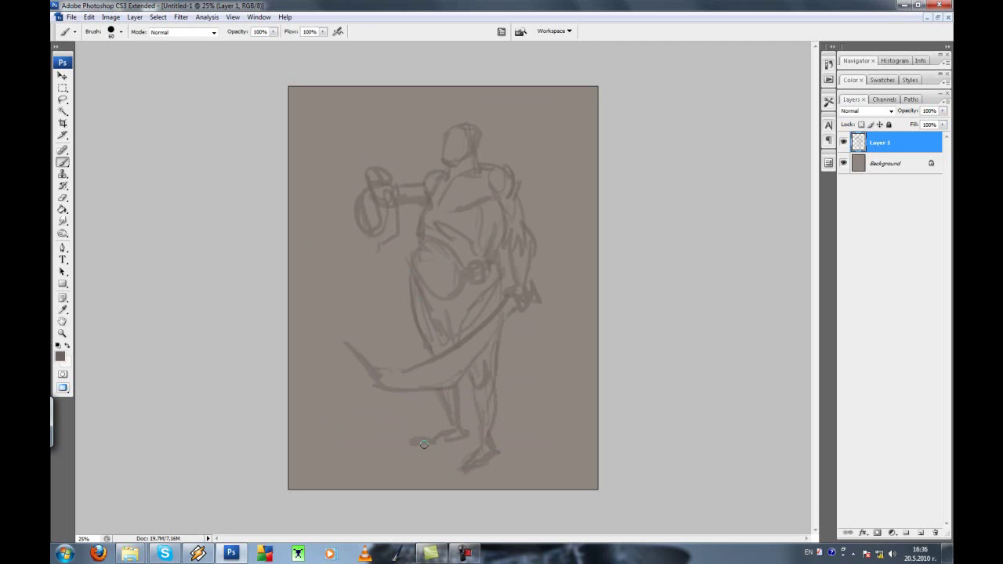
Zoom to 50% and sketch the skull shapes at the waist
{"action": "key", "text": "ctrl+plus"}
{"action": "key", "text": "ctrl+plus"}
{"action": "mouse_move", "coordinate": [419, 326]}
{"action": "left_mouse_down"}
{"action": "mouse_move", "coordinate": [412, 270]}
{"action": "mouse_move", "coordinate": [427, 353]}
{"action": "left_mouse_up"}
{"action": "left_click_drag", "start_coordinate": [436, 241], "coordinate": [442, 313]}
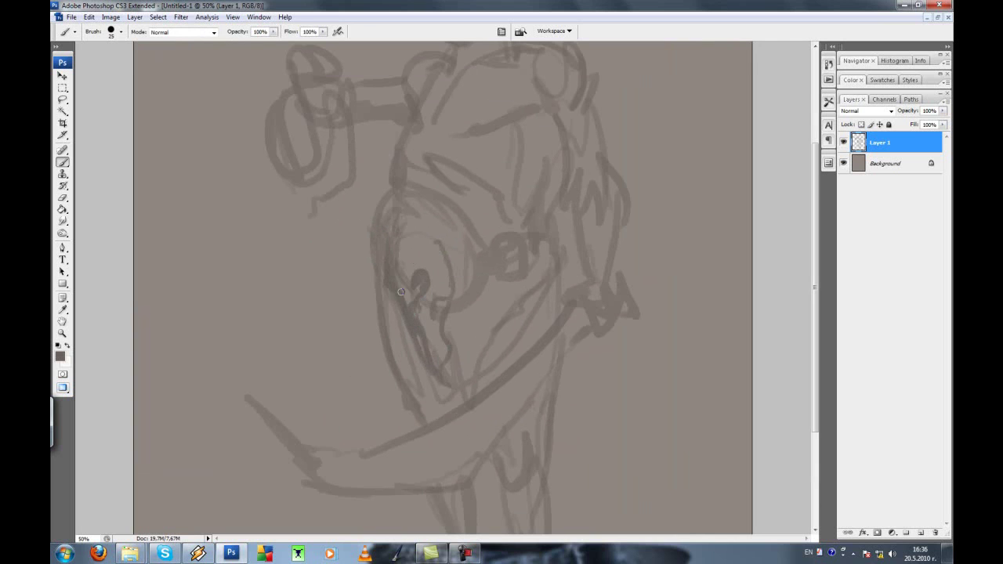
Refine the waist skulls with eye blobs, cheek lines and eye circles
{"action": "left_click_drag", "start_coordinate": [399, 192], "coordinate": [438, 258]}
{"action": "left_click_drag", "start_coordinate": [374, 235], "coordinate": [374, 283]}
{"action": "left_click_drag", "start_coordinate": [469, 244], "coordinate": [485, 294]}
{"action": "key", "text": "ctrl+alt+z"}
{"action": "key", "text": "ctrl+alt+z"}
{"action": "key", "text": "ctrl+alt+z"}
{"action": "key", "text": "ctrl+alt+z"}
{"action": "key", "text": "ctrl+alt+z"}
{"action": "left_click_drag", "start_coordinate": [376, 234], "coordinate": [375, 271]}
{"action": "left_click_drag", "start_coordinate": [400, 259], "coordinate": [384, 384]}
{"action": "left_click_drag", "start_coordinate": [426, 223], "coordinate": [395, 352]}
{"action": "left_click_drag", "start_coordinate": [427, 180], "coordinate": [402, 341]}
{"action": "left_click_drag", "start_coordinate": [375, 233], "coordinate": [354, 284]}
{"action": "left_click_drag", "start_coordinate": [452, 231], "coordinate": [485, 235]}
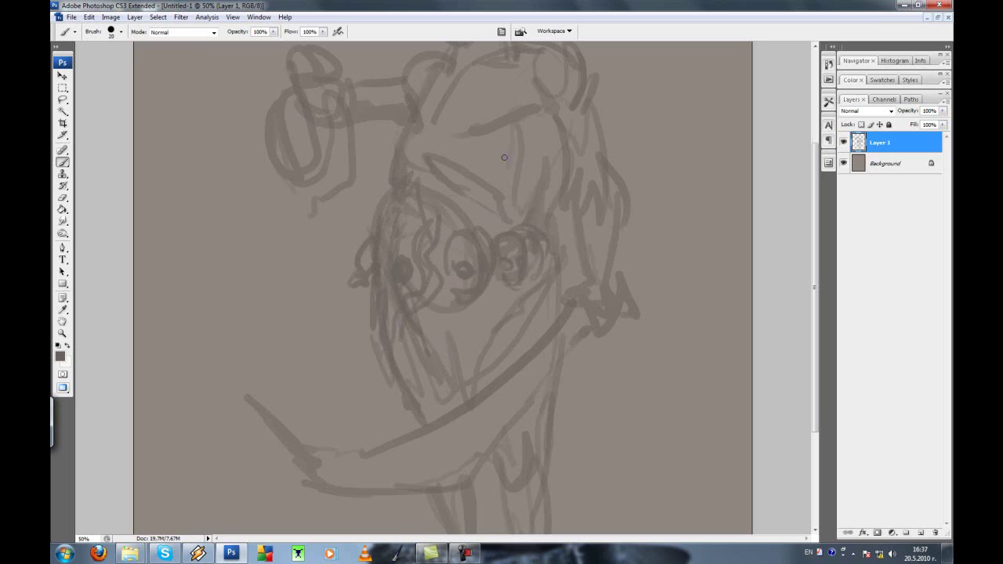
Sketch the head and helmet with horns on top
{"action": "scroll", "coordinate": [504, 158], "scroll_direction": "up", "scroll_amount": 5}
{"action": "mouse_move", "coordinate": [505, 118]}
{"action": "left_mouse_down"}
{"action": "mouse_move", "coordinate": [552, 174]}
{"action": "mouse_move", "coordinate": [557, 202]}
{"action": "mouse_move", "coordinate": [582, 98]}
{"action": "left_mouse_up"}
{"action": "left_click_drag", "start_coordinate": [497, 153], "coordinate": [564, 124]}
{"action": "key", "text": "ctrl+z"}
{"action": "key", "text": "ctrl+z"}
{"action": "left_click_drag", "start_coordinate": [494, 115], "coordinate": [553, 101]}
{"action": "left_click_drag", "start_coordinate": [501, 141], "coordinate": [561, 100]}
{"action": "left_click_drag", "start_coordinate": [446, 139], "coordinate": [475, 87]}
{"action": "left_click_drag", "start_coordinate": [457, 119], "coordinate": [496, 135]}
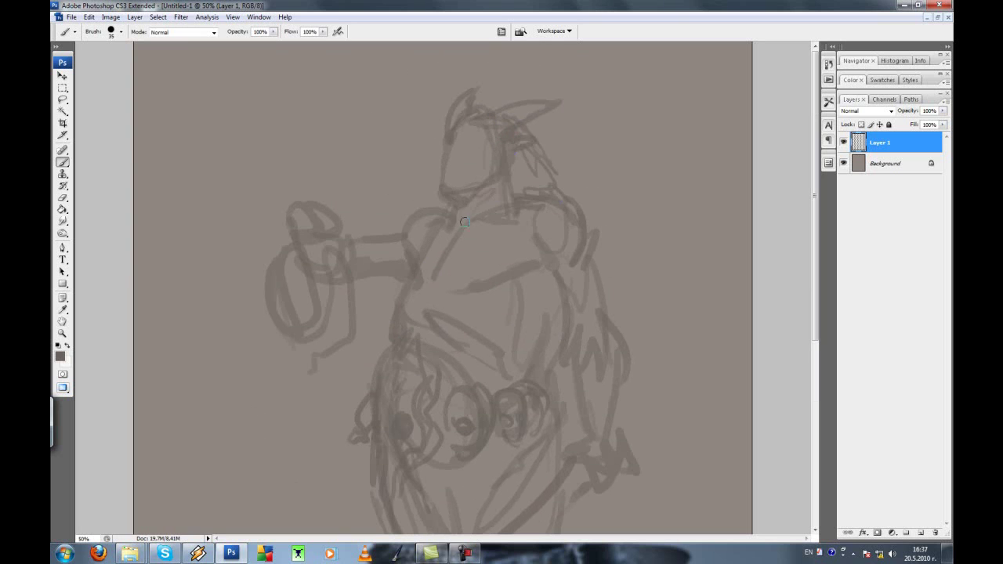
At 100% zoom, refine the head's edge and paint dark eye sockets
{"action": "key", "text": "ctrl+plus"}
{"action": "key", "text": "bracketleft"}
{"action": "key", "text": "bracketleft"}
{"action": "key", "text": "bracketleft"}
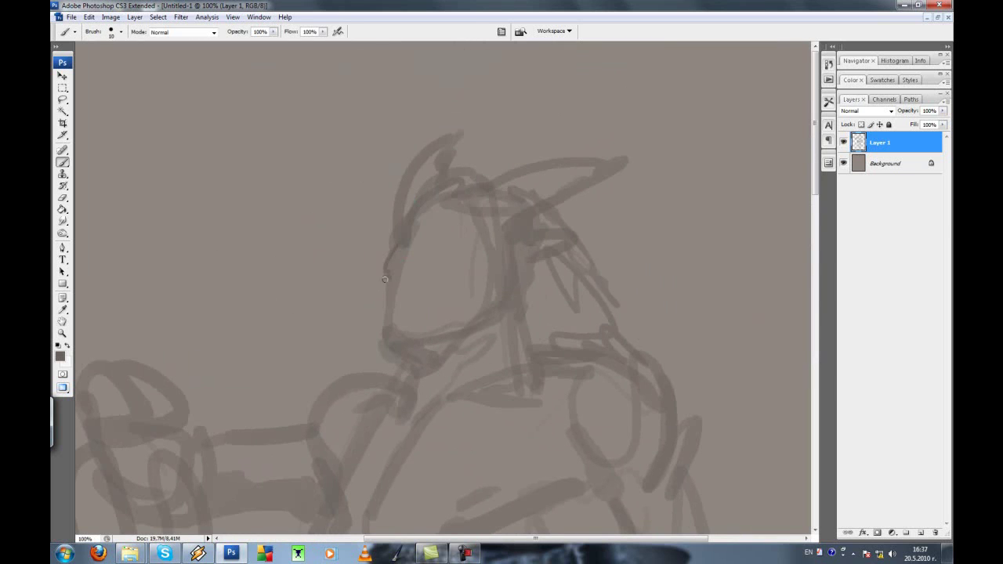
{"action": "left_click_drag", "start_coordinate": [385, 279], "coordinate": [386, 302]}
{"action": "key", "text": "bracketright"}
{"action": "key", "text": "bracketright"}
{"action": "left_click_drag", "start_coordinate": [480, 253], "coordinate": [448, 290]}
{"action": "mouse_move", "coordinate": [436, 239]}
{"action": "left_mouse_down"}
{"action": "mouse_move", "coordinate": [456, 247]}
{"action": "mouse_move", "coordinate": [396, 250]}
{"action": "left_mouse_up"}
With brush size 25 at 50%, sketch chest and shoulder strokes
{"action": "key", "text": "ctrl+minus"}
{"action": "key", "text": "bracketright"}
{"action": "key", "text": "bracketright"}
{"action": "key", "text": "bracketright"}
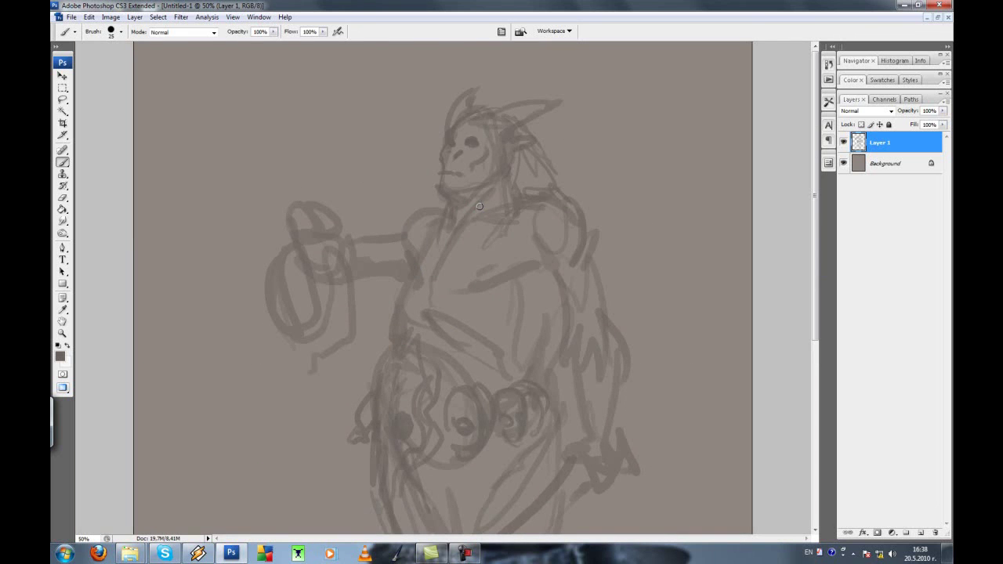
{"action": "key", "text": "ctrl+minus"}
{"action": "key", "text": "ctrl+plus"}
{"action": "left_click_drag", "start_coordinate": [472, 320], "coordinate": [552, 279]}
{"action": "left_click_drag", "start_coordinate": [558, 226], "coordinate": [533, 276]}
{"action": "left_click_drag", "start_coordinate": [572, 164], "coordinate": [639, 98]}
{"action": "left_click_drag", "start_coordinate": [564, 182], "coordinate": [641, 94]}
{"action": "key", "text": "ctrl+alt+z"}
At 33.3%, add hair and side strokes, then create a new Layer 2
{"action": "key", "text": "ctrl+alt+z"}
Draw the diagonal chest strap with marks and the weapon rising from the shoulder
{"action": "left_click_drag", "start_coordinate": [513, 188], "coordinate": [403, 301]}
{"action": "left_click_drag", "start_coordinate": [517, 208], "coordinate": [423, 336]}
{"action": "left_click_drag", "start_coordinate": [431, 264], "coordinate": [460, 242]}
{"action": "left_click_drag", "start_coordinate": [548, 168], "coordinate": [635, 101]}
{"action": "left_click_drag", "start_coordinate": [568, 196], "coordinate": [623, 125]}
{"action": "left_click_drag", "start_coordinate": [596, 184], "coordinate": [662, 90]}
{"action": "key", "text": "ctrl+minus"}
{"action": "key", "text": "ctrl+alt+z"}
{"action": "key", "text": "ctrl+alt+z"}
{"action": "key", "text": "ctrl+alt+z"}
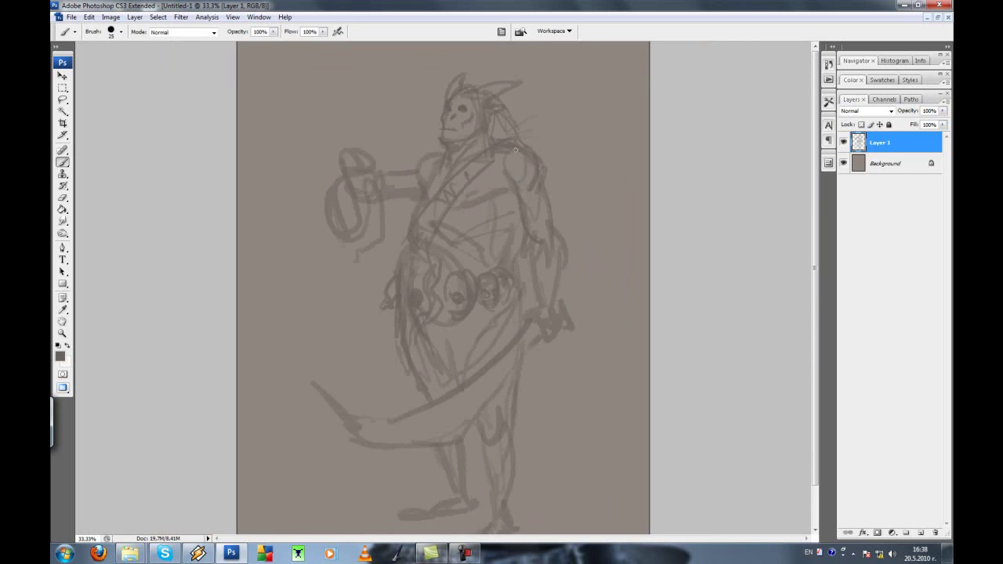
{"action": "mouse_move", "coordinate": [505, 154]}
{"action": "left_mouse_down"}
{"action": "mouse_move", "coordinate": [560, 168]}
{"action": "mouse_move", "coordinate": [572, 258]}
{"action": "left_mouse_up"}
{"action": "left_click_drag", "start_coordinate": [548, 336], "coordinate": [537, 415]}
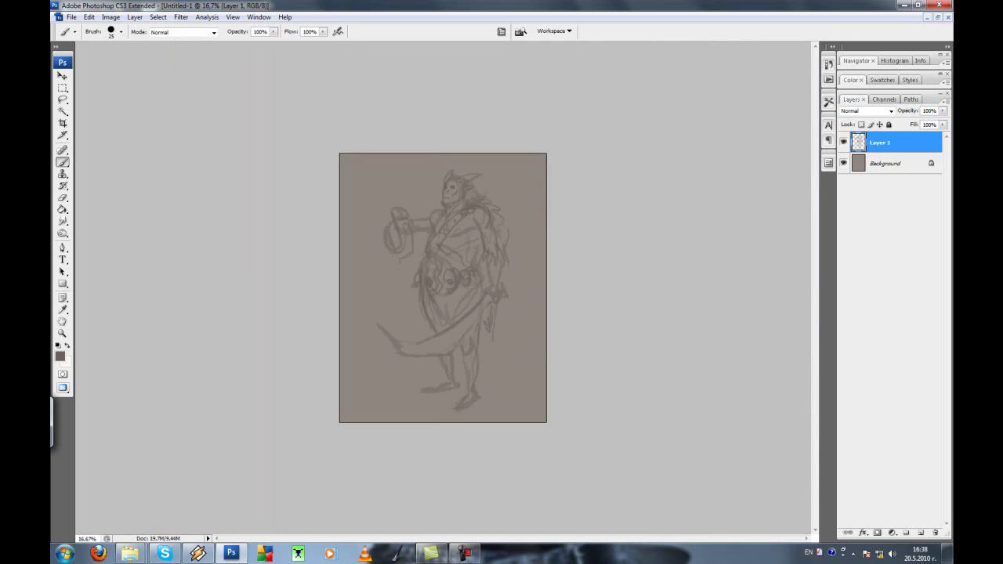
{"action": "key", "text": "ctrl+minus"}
{"action": "key", "text": "ctrl+plus"}
{"action": "left_click", "coordinate": [458, 90]}
Zoom to 200% on the face and choose a darker line colour
{"action": "left_click", "coordinate": [462, 157]}
{"action": "key", "text": "ctrl+shift+alt+n"}
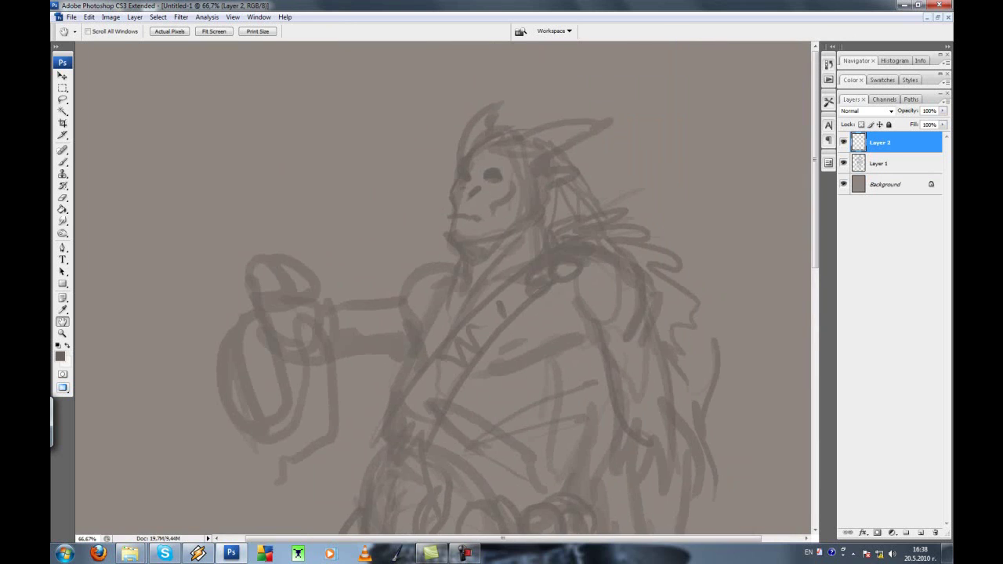
{"action": "left_click", "coordinate": [463, 203]}
{"action": "left_click", "coordinate": [60, 355]}
{"action": "key", "text": "Return"}
Darken the eyes and nostrils, then ink a curve on the right cheek at 100%
{"action": "mouse_move", "coordinate": [442, 244]}
{"action": "left_mouse_down"}
{"action": "mouse_move", "coordinate": [505, 242]}
{"action": "mouse_move", "coordinate": [450, 268]}
{"action": "left_mouse_up"}
{"action": "left_click_drag", "start_coordinate": [366, 250], "coordinate": [400, 242]}
{"action": "left_click_drag", "start_coordinate": [376, 278], "coordinate": [386, 294]}
{"action": "left_click_drag", "start_coordinate": [411, 284], "coordinate": [436, 275]}
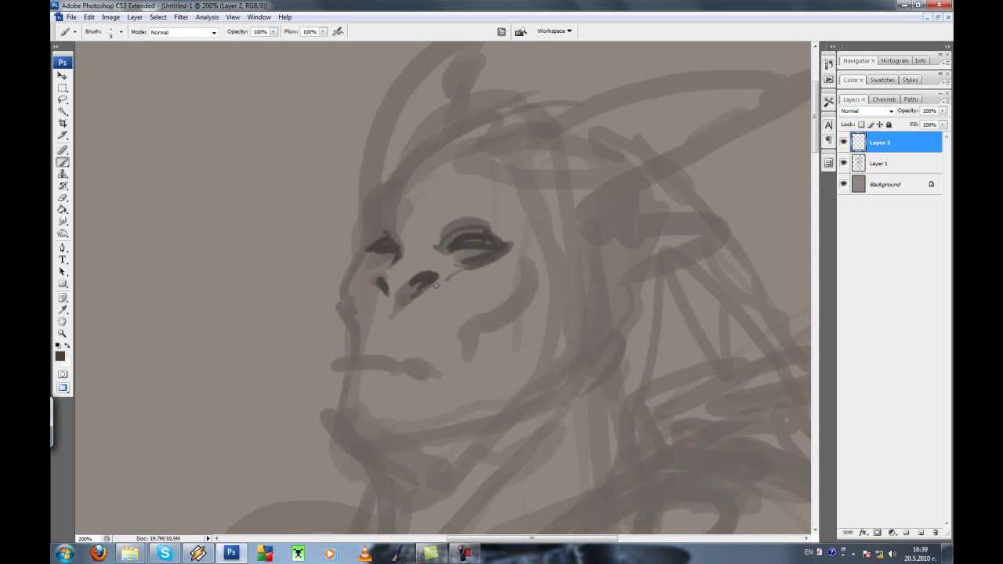
{"action": "key", "text": "ctrl+minus"}
{"action": "left_click_drag", "start_coordinate": [485, 252], "coordinate": [491, 265]}
{"action": "left_click_drag", "start_coordinate": [451, 305], "coordinate": [488, 273]}
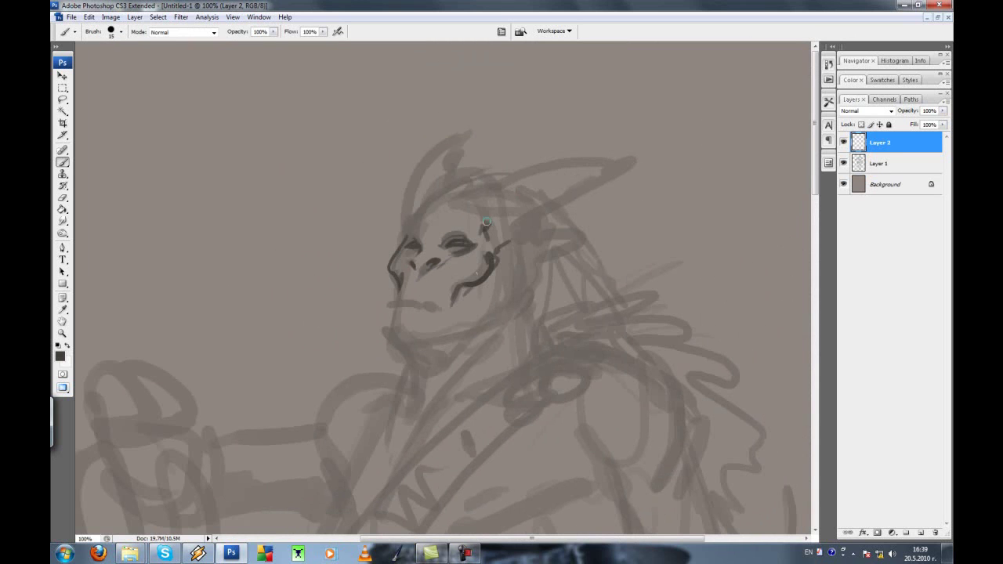
Ink the horns, spikes between them, and the sides of the head
{"action": "left_click_drag", "start_coordinate": [459, 194], "coordinate": [613, 138]}
{"action": "left_click_drag", "start_coordinate": [509, 200], "coordinate": [564, 145]}
{"action": "mouse_move", "coordinate": [409, 205]}
{"action": "left_mouse_down"}
{"action": "mouse_move", "coordinate": [397, 243]}
{"action": "mouse_move", "coordinate": [450, 130]}
{"action": "left_mouse_up"}
{"action": "mouse_move", "coordinate": [416, 202]}
{"action": "left_mouse_down"}
{"action": "mouse_move", "coordinate": [426, 174]}
{"action": "mouse_move", "coordinate": [463, 150]}
{"action": "left_mouse_up"}
{"action": "left_click_drag", "start_coordinate": [455, 180], "coordinate": [470, 171]}
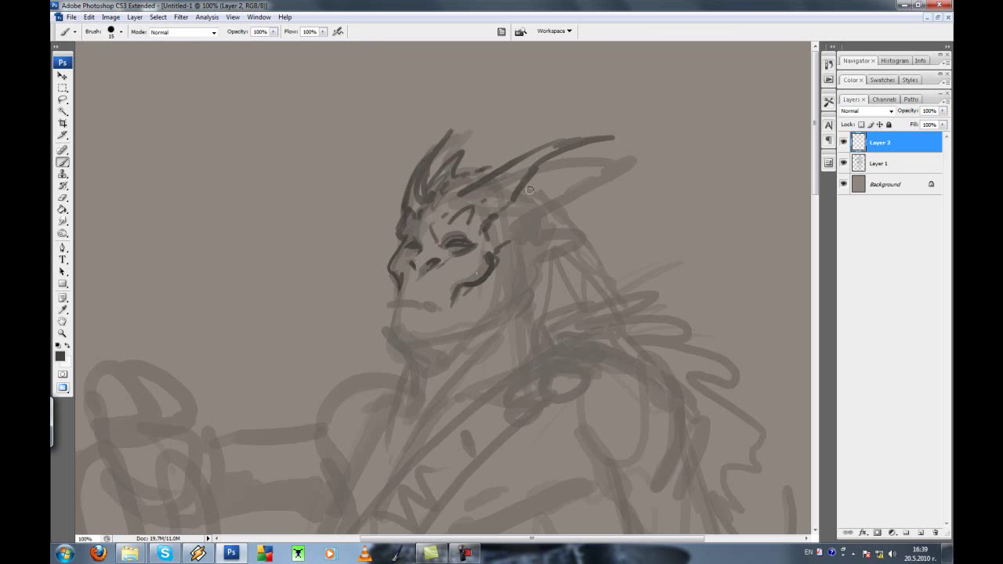
{"action": "left_click_drag", "start_coordinate": [580, 181], "coordinate": [523, 227]}
{"action": "left_click_drag", "start_coordinate": [398, 225], "coordinate": [403, 240]}
With a smaller brush, ink the face line, chin, right cheek and jaw
{"action": "key", "text": "bracketleft"}
{"action": "left_click_drag", "start_coordinate": [431, 305], "coordinate": [461, 257]}
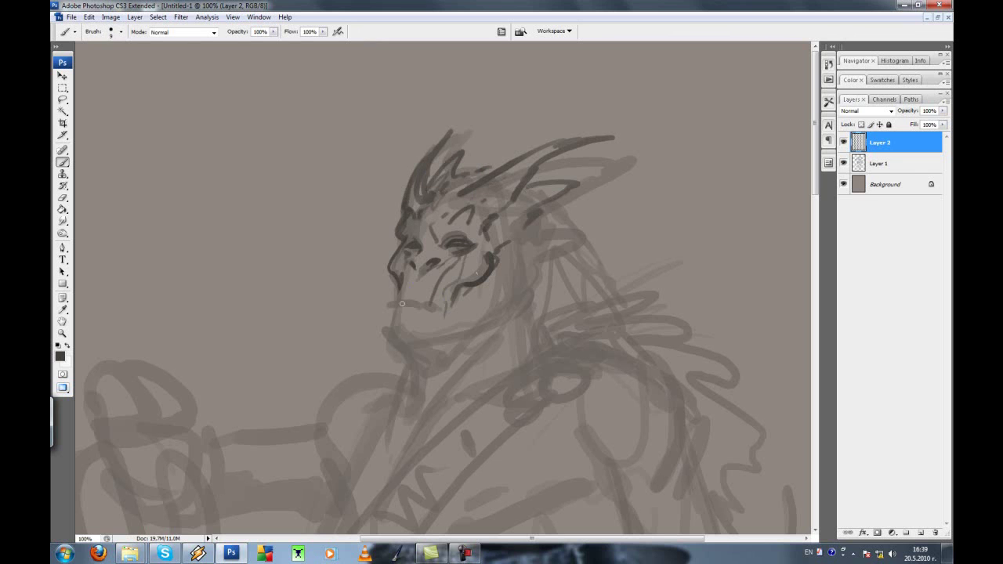
{"action": "key", "text": "ctrl+z"}
{"action": "left_click_drag", "start_coordinate": [406, 316], "coordinate": [395, 332]}
{"action": "mouse_move", "coordinate": [492, 260]}
{"action": "left_mouse_down"}
{"action": "mouse_move", "coordinate": [514, 318]}
{"action": "mouse_move", "coordinate": [451, 348]}
{"action": "mouse_move", "coordinate": [392, 440]}
{"action": "mouse_move", "coordinate": [486, 335]}
{"action": "left_mouse_up"}
Draw a pointed ear right of the head, then enlarge the brush to 35
{"action": "left_click_drag", "start_coordinate": [519, 241], "coordinate": [627, 202]}
{"action": "left_click_drag", "start_coordinate": [521, 258], "coordinate": [654, 201]}
{"action": "mouse_move", "coordinate": [439, 189]}
{"action": "left_mouse_down"}
{"action": "mouse_move", "coordinate": [502, 159]}
{"action": "mouse_move", "coordinate": [489, 149]}
{"action": "mouse_move", "coordinate": [525, 141]}
{"action": "left_mouse_up"}
{"action": "key", "text": "bracketright"}
{"action": "key", "text": "bracketright"}
{"action": "key", "text": "bracketright"}
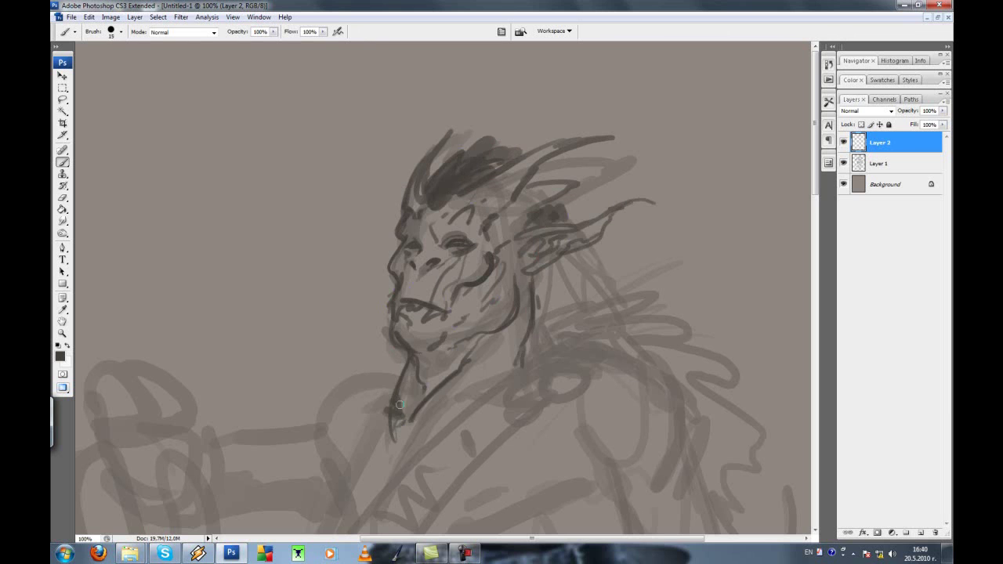
Ink the shoulder and neck line down the chest at 66.67% zoom
{"action": "left_click_drag", "start_coordinate": [301, 422], "coordinate": [400, 360]}
{"action": "key", "text": "ctrl+minus"}
{"action": "key", "text": "e"}
{"action": "mouse_move", "coordinate": [450, 205]}
{"action": "left_mouse_down"}
{"action": "mouse_move", "coordinate": [423, 202]}
{"action": "mouse_move", "coordinate": [434, 209]}
{"action": "mouse_move", "coordinate": [434, 251]}
{"action": "left_mouse_up"}
{"action": "key", "text": "b"}
Outline the left arm's top and bottom edges and the forearm running down-left
{"action": "left_click_drag", "start_coordinate": [405, 216], "coordinate": [403, 273]}
{"action": "mouse_move", "coordinate": [395, 217]}
{"action": "left_mouse_down"}
{"action": "mouse_move", "coordinate": [325, 224]}
{"action": "mouse_move", "coordinate": [391, 258]}
{"action": "left_mouse_up"}
{"action": "key", "text": "ctrl+z"}
{"action": "key", "text": "bracketleft"}
{"action": "left_click_drag", "start_coordinate": [324, 249], "coordinate": [395, 259]}
{"action": "left_click_drag", "start_coordinate": [384, 208], "coordinate": [313, 217]}
{"action": "left_click_drag", "start_coordinate": [406, 283], "coordinate": [369, 345]}
Ink lines across the chest and outline the right shoulder and arm
{"action": "left_click_drag", "start_coordinate": [437, 320], "coordinate": [493, 348]}
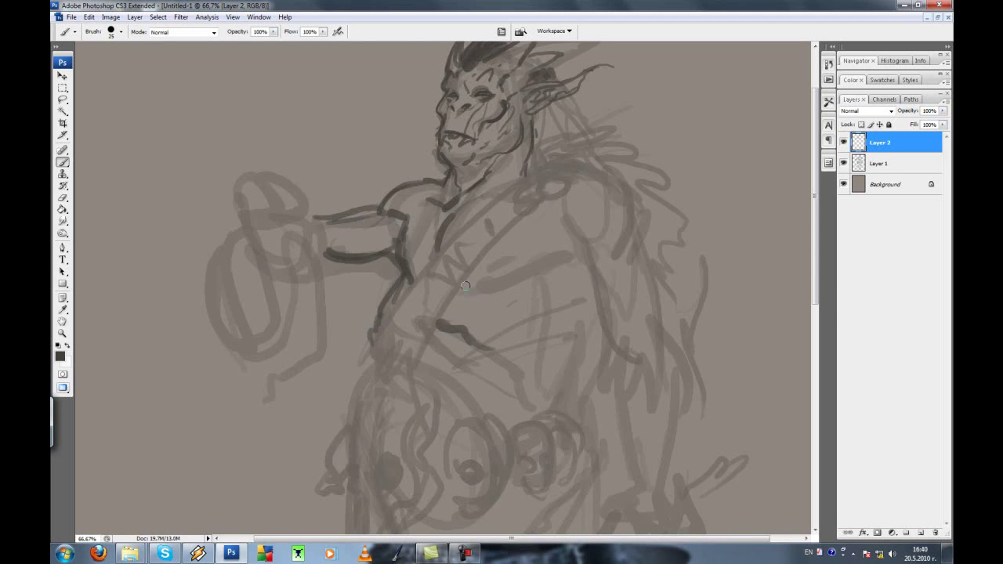
{"action": "left_click_drag", "start_coordinate": [472, 280], "coordinate": [594, 251]}
{"action": "key", "text": "bracketleft"}
{"action": "left_click_drag", "start_coordinate": [633, 203], "coordinate": [634, 361]}
{"action": "mouse_move", "coordinate": [593, 227]}
{"action": "left_mouse_down"}
{"action": "mouse_move", "coordinate": [626, 345]}
{"action": "mouse_move", "coordinate": [599, 249]}
{"action": "left_mouse_up"}
{"action": "mouse_move", "coordinate": [635, 218]}
{"action": "left_mouse_down"}
{"action": "mouse_move", "coordinate": [678, 360]}
{"action": "mouse_move", "coordinate": [673, 383]}
{"action": "left_mouse_up"}
{"action": "left_click_drag", "start_coordinate": [748, 280], "coordinate": [675, 362]}
Ink curved claws and the right hand with a larger brush
{"action": "key", "text": "bracketright"}
{"action": "mouse_move", "coordinate": [746, 341]}
{"action": "left_mouse_down"}
{"action": "mouse_move", "coordinate": [650, 383]}
{"action": "mouse_move", "coordinate": [646, 404]}
{"action": "left_mouse_up"}
{"action": "left_click_drag", "start_coordinate": [674, 384], "coordinate": [697, 407]}
{"action": "mouse_move", "coordinate": [635, 327]}
{"action": "left_mouse_down"}
{"action": "mouse_move", "coordinate": [619, 423]}
{"action": "mouse_move", "coordinate": [627, 482]}
{"action": "left_mouse_up"}
{"action": "key", "text": "ctrl+z"}
{"action": "mouse_move", "coordinate": [658, 395]}
{"action": "left_mouse_down"}
{"action": "mouse_move", "coordinate": [619, 482]}
{"action": "mouse_move", "coordinate": [665, 486]}
{"action": "left_mouse_up"}
Ink the lower hand and its claw at 66.7% zoom
{"action": "key", "text": "bracketleft"}
{"action": "key", "text": "ctrl+minus"}
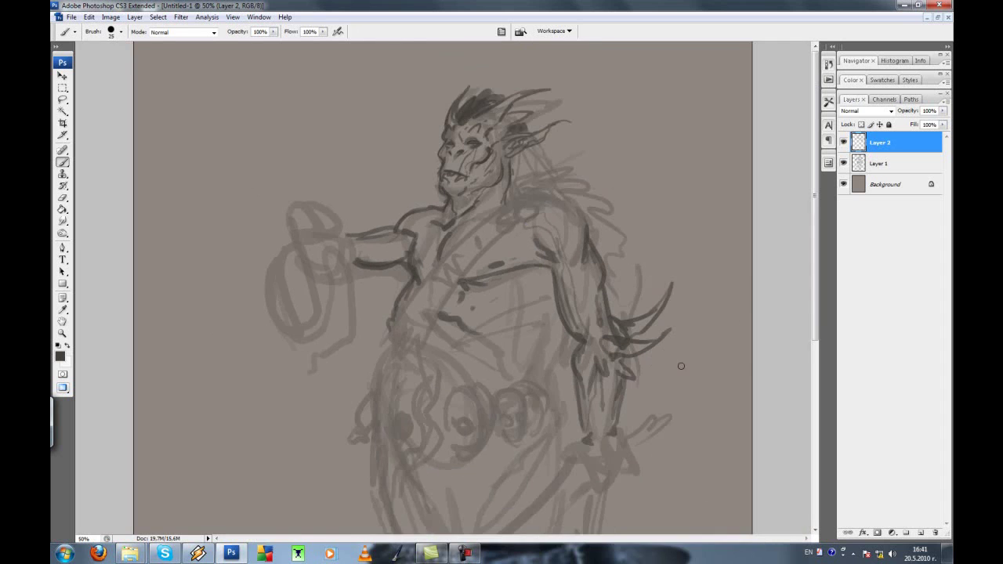
{"action": "key", "text": "ctrl+plus"}
{"action": "left_click_drag", "start_coordinate": [615, 368], "coordinate": [570, 199]}
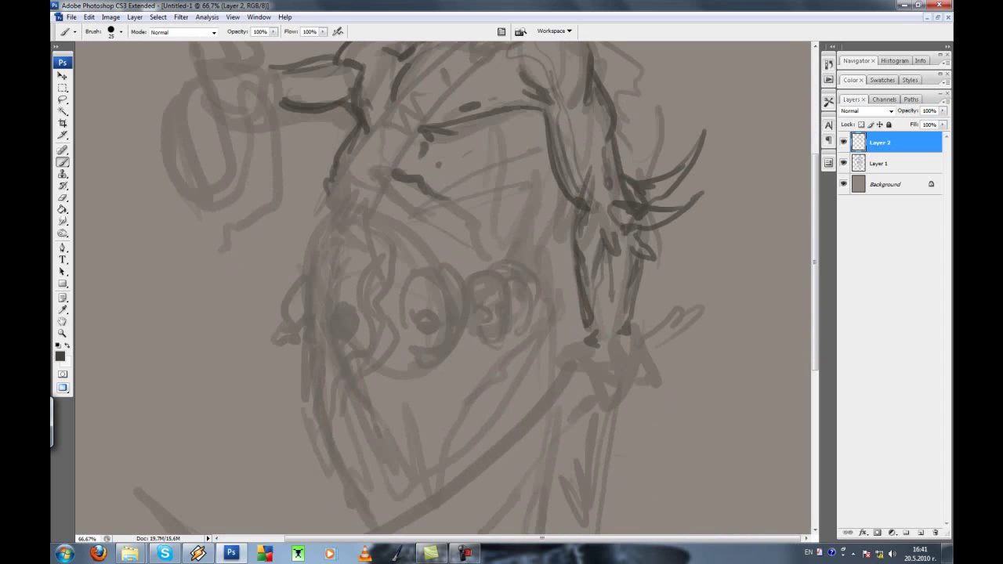
{"action": "left_click_drag", "start_coordinate": [586, 328], "coordinate": [615, 395]}
{"action": "left_click_drag", "start_coordinate": [644, 375], "coordinate": [619, 398]}
{"action": "left_click_drag", "start_coordinate": [630, 314], "coordinate": [636, 390]}
{"action": "left_click_drag", "start_coordinate": [601, 380], "coordinate": [627, 396]}
{"action": "mouse_move", "coordinate": [577, 358]}
{"action": "left_mouse_down"}
{"action": "mouse_move", "coordinate": [580, 341]}
{"action": "mouse_move", "coordinate": [559, 360]}
{"action": "mouse_move", "coordinate": [607, 447]}
{"action": "left_mouse_up"}
{"action": "key", "text": "bracketright"}
{"action": "mouse_move", "coordinate": [638, 344]}
{"action": "left_mouse_down"}
{"action": "mouse_move", "coordinate": [680, 304]}
{"action": "mouse_move", "coordinate": [704, 312]}
{"action": "left_mouse_up"}
Zoom in on the face and erase parts of the face lines
{"action": "key", "text": "ctrl+minus"}
{"action": "key", "text": "ctrl+minus"}
{"action": "key", "text": "ctrl+minus"}
{"action": "left_click", "coordinate": [425, 156], "text": "ctrl"}
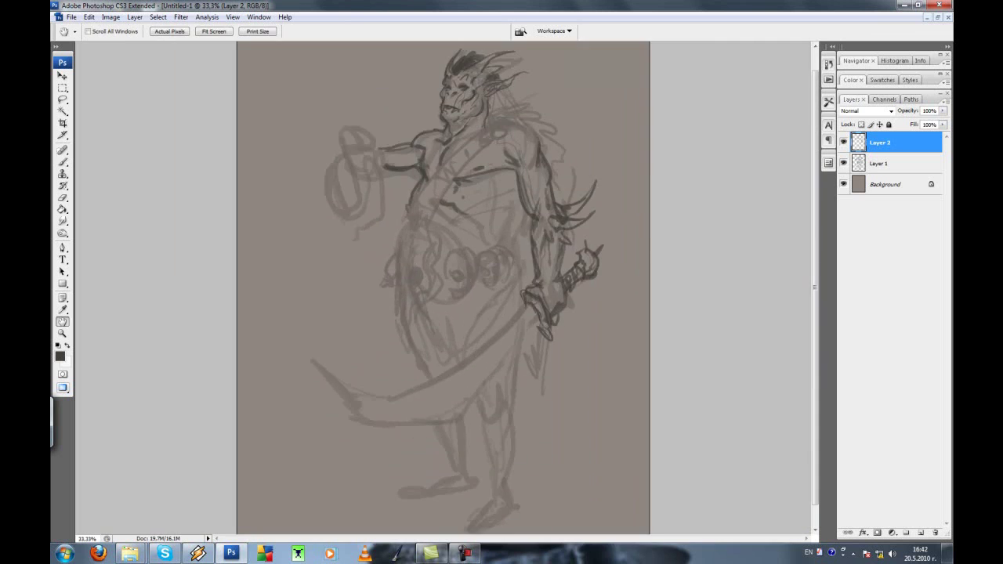
{"action": "left_click", "coordinate": [426, 180], "text": "ctrl"}
{"action": "left_click", "coordinate": [449, 260], "text": "ctrl"}
{"action": "key", "text": "e"}
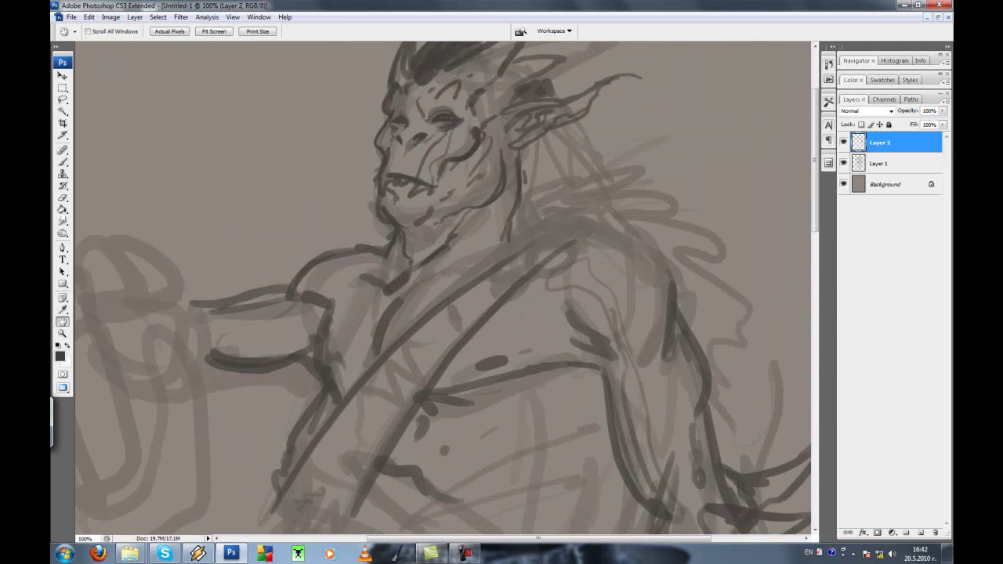
{"action": "left_click", "coordinate": [400, 201], "text": "ctrl"}
{"action": "left_click_drag", "start_coordinate": [361, 380], "coordinate": [415, 313]}
{"action": "mouse_move", "coordinate": [403, 376]}
{"action": "left_mouse_down"}
{"action": "mouse_move", "coordinate": [462, 297]}
{"action": "mouse_move", "coordinate": [548, 314]}
{"action": "left_mouse_up"}
{"action": "key", "text": "ctrl+minus"}
Paint a thick mass of dark hair on the head
{"action": "left_click_drag", "start_coordinate": [423, 211], "coordinate": [615, 134]}
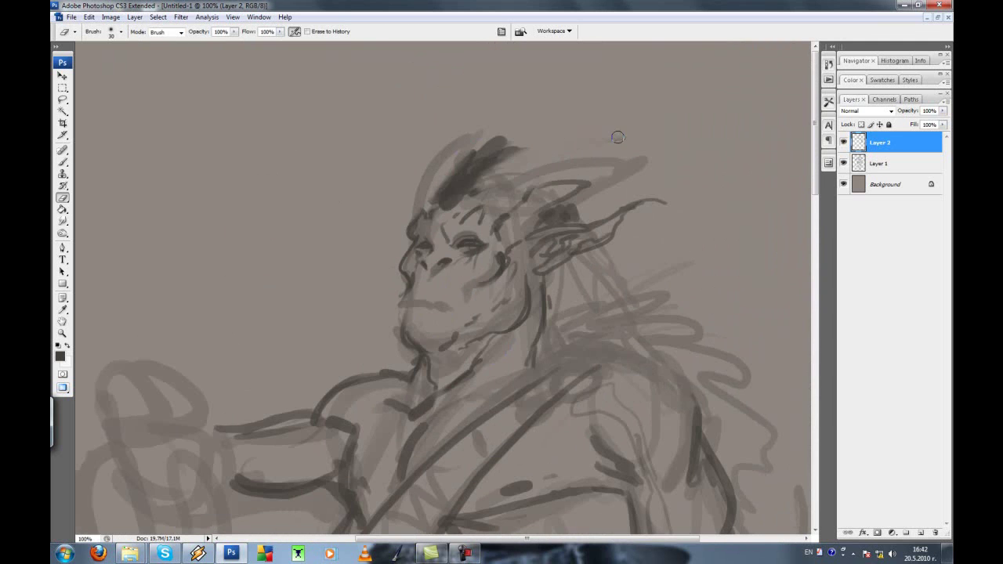
{"action": "key", "text": "b"}
{"action": "left_click_drag", "start_coordinate": [411, 251], "coordinate": [430, 192]}
{"action": "left_click_drag", "start_coordinate": [466, 196], "coordinate": [552, 180]}
{"action": "left_click_drag", "start_coordinate": [486, 168], "coordinate": [552, 188]}
{"action": "left_click_drag", "start_coordinate": [478, 188], "coordinate": [541, 156]}
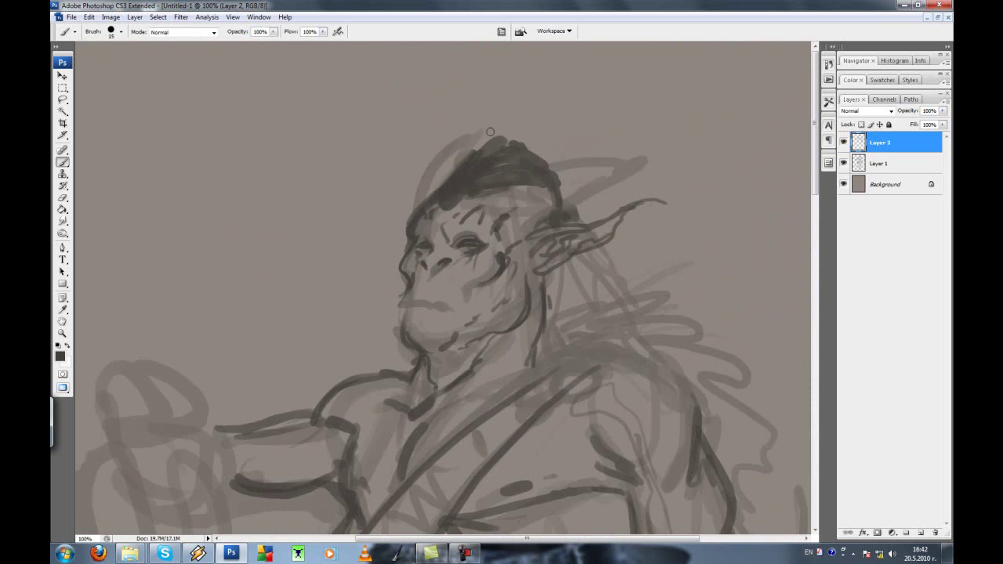
{"action": "left_click_drag", "start_coordinate": [459, 164], "coordinate": [497, 150]}
Paint a dark mouth line with drips running down from it
{"action": "key", "text": "ctrl+plus"}
{"action": "key", "text": "bracketleft"}
{"action": "mouse_move", "coordinate": [368, 345]}
{"action": "left_mouse_down"}
{"action": "mouse_move", "coordinate": [386, 306]}
{"action": "mouse_move", "coordinate": [470, 321]}
{"action": "left_mouse_up"}
{"action": "left_click_drag", "start_coordinate": [391, 317], "coordinate": [392, 395]}
{"action": "left_click_drag", "start_coordinate": [417, 313], "coordinate": [423, 376]}
{"action": "mouse_move", "coordinate": [446, 321]}
{"action": "left_mouse_down"}
{"action": "mouse_move", "coordinate": [450, 364]}
{"action": "mouse_move", "coordinate": [450, 235]}
{"action": "mouse_move", "coordinate": [451, 329]}
{"action": "left_mouse_up"}
Paint two horns rising from the top of the head
{"action": "key", "text": "ctrl+minus"}
{"action": "key", "text": "b"}
{"action": "key", "text": "ctrl+minus"}
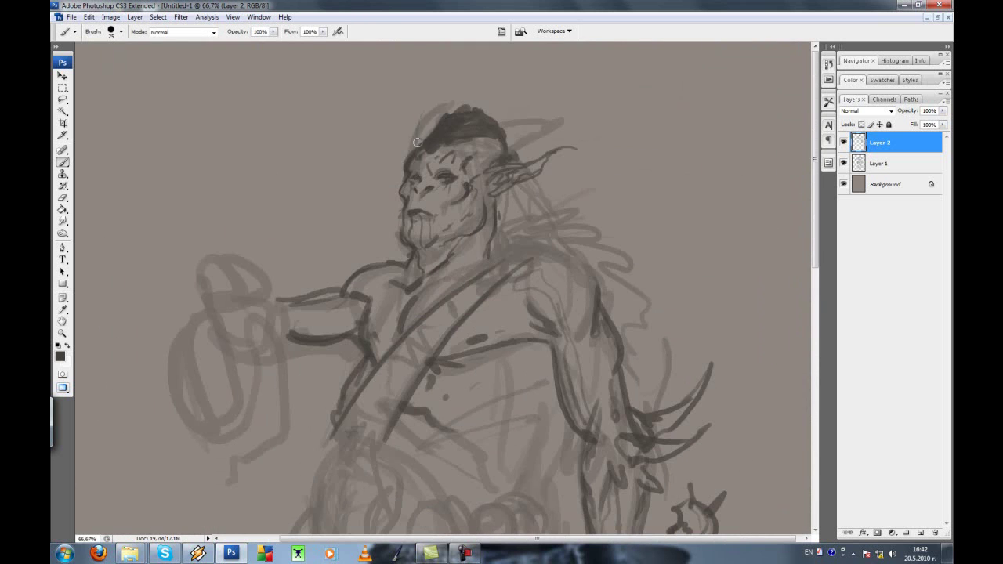
{"action": "mouse_move", "coordinate": [403, 164]}
{"action": "left_mouse_down"}
{"action": "mouse_move", "coordinate": [405, 75]}
{"action": "mouse_move", "coordinate": [393, 90]}
{"action": "left_mouse_up"}
{"action": "left_click_drag", "start_coordinate": [468, 114], "coordinate": [493, 55]}
Draw a clenched fist on the raised arm holding a hanging lantern
{"action": "key", "text": "h"}
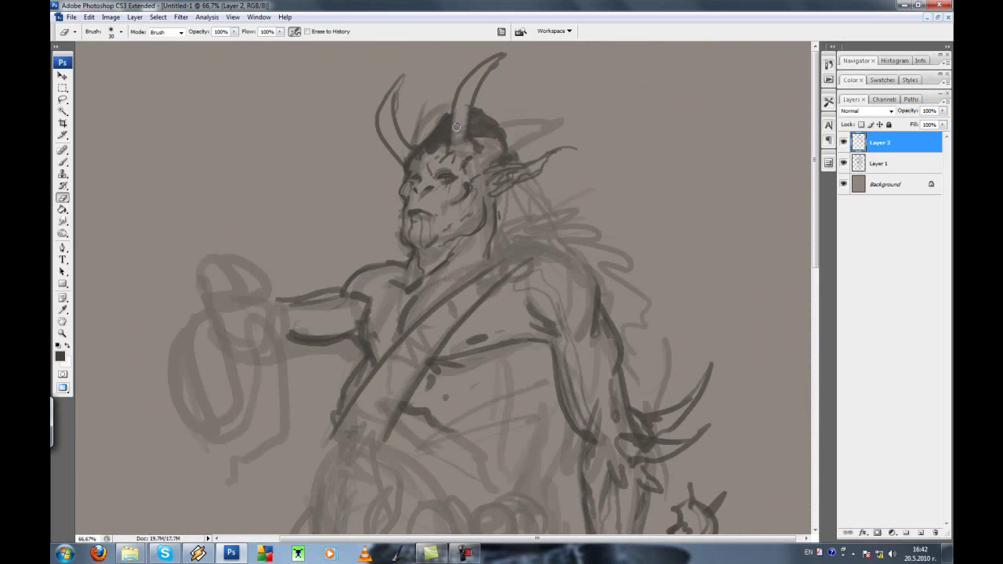
{"action": "key", "text": "ctrl+minus"}
{"action": "key", "text": "ctrl+minus"}
{"action": "key", "text": "ctrl+plus"}
{"action": "key", "text": "ctrl+plus"}
{"action": "key", "text": "b"}
{"action": "left_click_drag", "start_coordinate": [295, 261], "coordinate": [279, 281]}
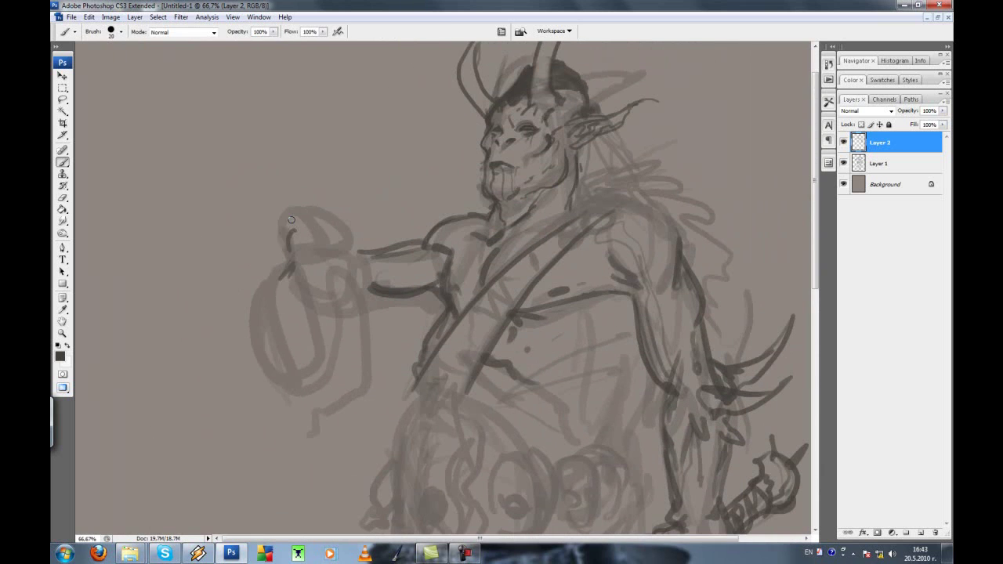
{"action": "mouse_move", "coordinate": [276, 244]}
{"action": "left_mouse_down"}
{"action": "mouse_move", "coordinate": [329, 208]}
{"action": "mouse_move", "coordinate": [297, 263]}
{"action": "left_mouse_up"}
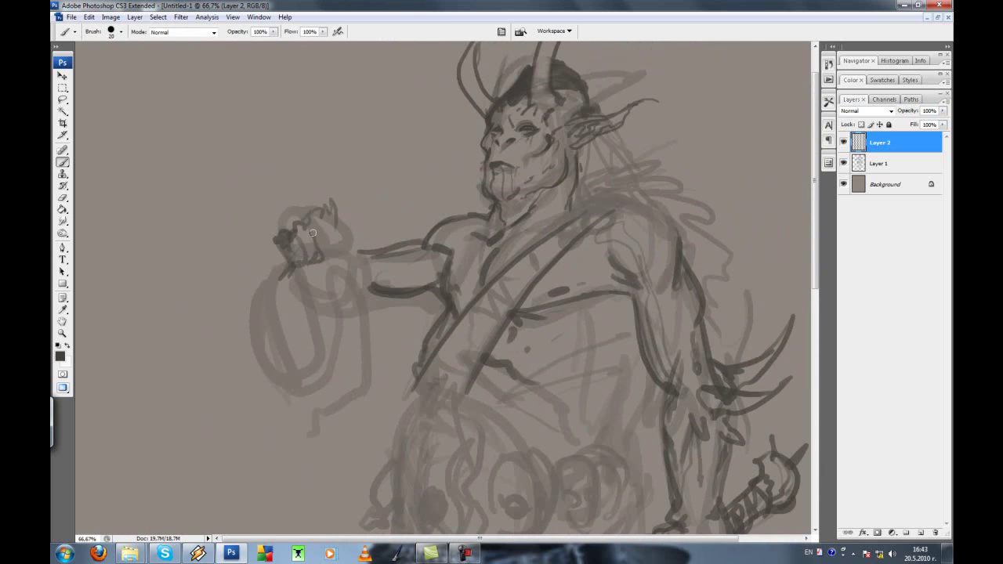
{"action": "left_click_drag", "start_coordinate": [343, 208], "coordinate": [310, 262]}
{"action": "left_click_drag", "start_coordinate": [348, 232], "coordinate": [340, 206]}
{"action": "left_click_drag", "start_coordinate": [282, 247], "coordinate": [274, 274]}
{"action": "mouse_move", "coordinate": [271, 267]}
{"action": "left_mouse_down"}
{"action": "mouse_move", "coordinate": [314, 290]}
{"action": "mouse_move", "coordinate": [313, 383]}
{"action": "left_mouse_up"}
{"action": "mouse_move", "coordinate": [350, 260]}
{"action": "left_mouse_down"}
{"action": "mouse_move", "coordinate": [368, 287]}
{"action": "mouse_move", "coordinate": [342, 360]}
{"action": "mouse_move", "coordinate": [266, 406]}
{"action": "left_mouse_up"}
{"action": "left_click_drag", "start_coordinate": [275, 298], "coordinate": [235, 415]}
Add faint strokes near the shoulder, then zoom in on the face
{"action": "key", "text": "ctrl+minus"}
{"action": "key", "text": "ctrl+minus"}
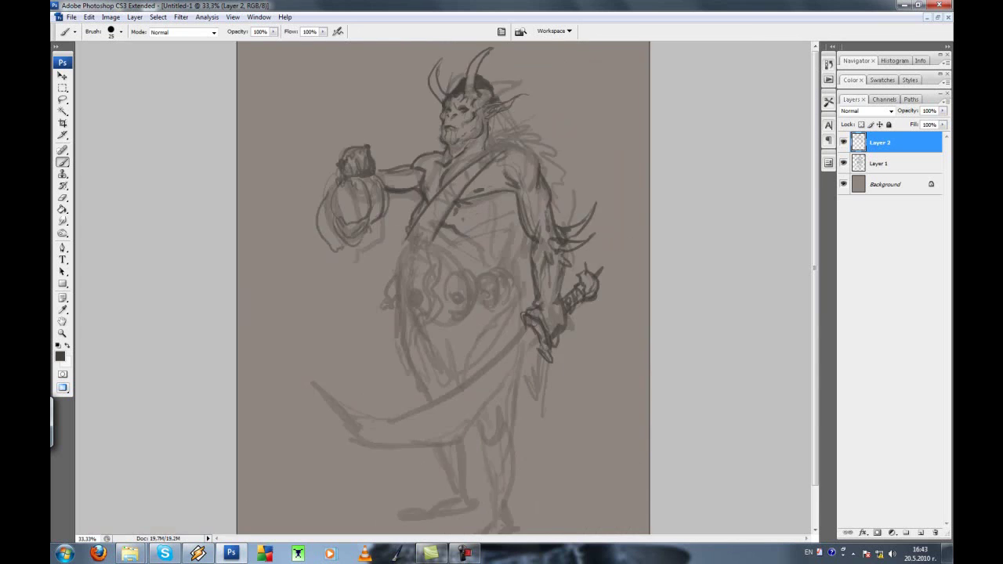
{"action": "key", "text": "ctrl+plus"}
{"action": "left_click_drag", "start_coordinate": [532, 198], "coordinate": [528, 178]}
{"action": "key", "text": "ctrl+minus"}
{"action": "left_click", "coordinate": [459, 102], "text": "ctrl"}
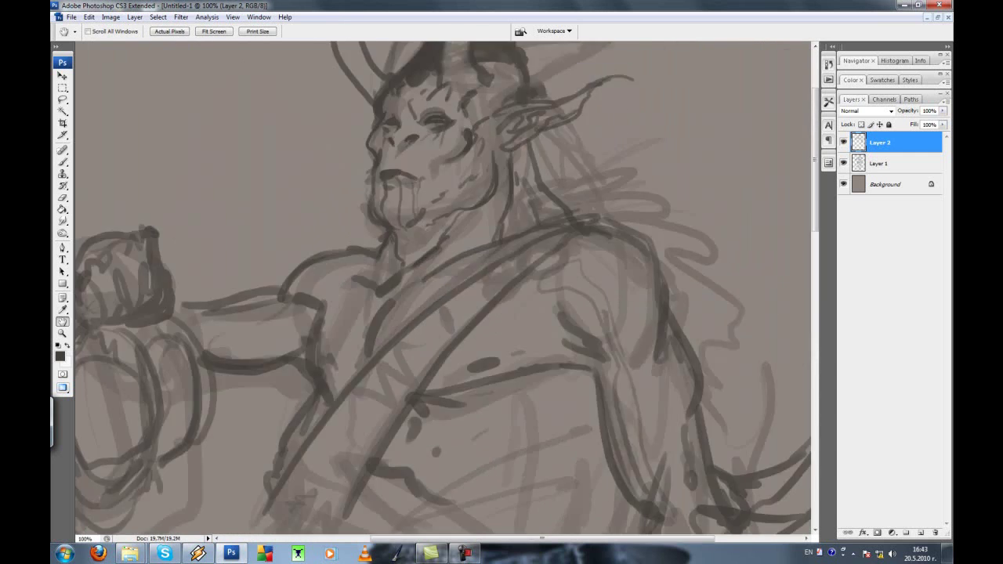
{"action": "left_click", "coordinate": [407, 180], "text": "ctrl"}
Erase the old eye strokes and repaint both eyes darker
{"action": "key", "text": "e"}
{"action": "left_click_drag", "start_coordinate": [446, 204], "coordinate": [462, 220]}
{"action": "left_click_drag", "start_coordinate": [344, 212], "coordinate": [364, 227]}
{"action": "key", "text": "b"}
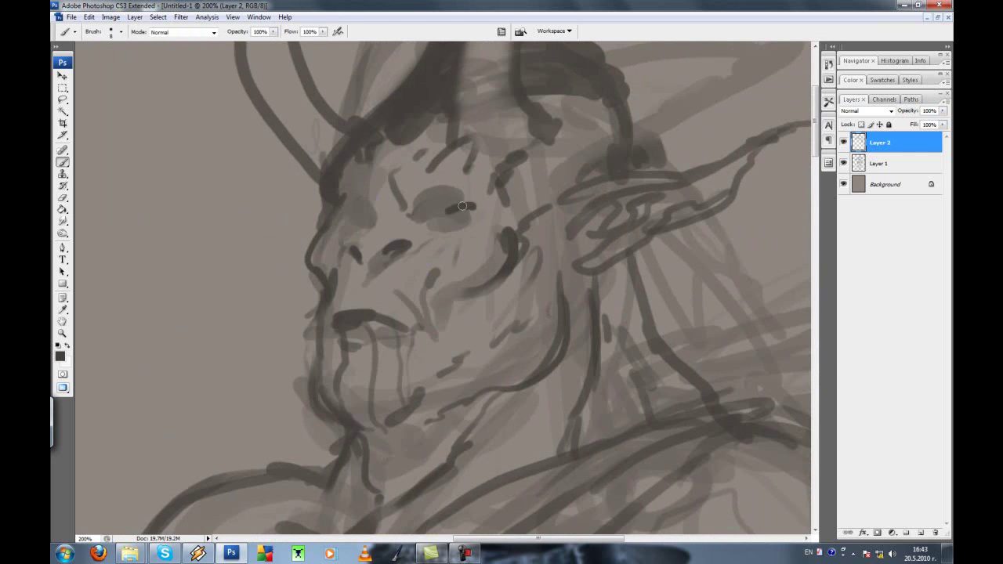
{"action": "left_click_drag", "start_coordinate": [442, 210], "coordinate": [482, 202]}
{"action": "mouse_move", "coordinate": [329, 224]}
{"action": "left_mouse_down"}
{"action": "mouse_move", "coordinate": [356, 207]}
{"action": "mouse_move", "coordinate": [337, 266]}
{"action": "left_mouse_up"}
{"action": "key", "text": "ctrl+z"}
{"action": "left_click_drag", "start_coordinate": [352, 204], "coordinate": [372, 246]}
{"action": "left_click_drag", "start_coordinate": [415, 211], "coordinate": [481, 201]}
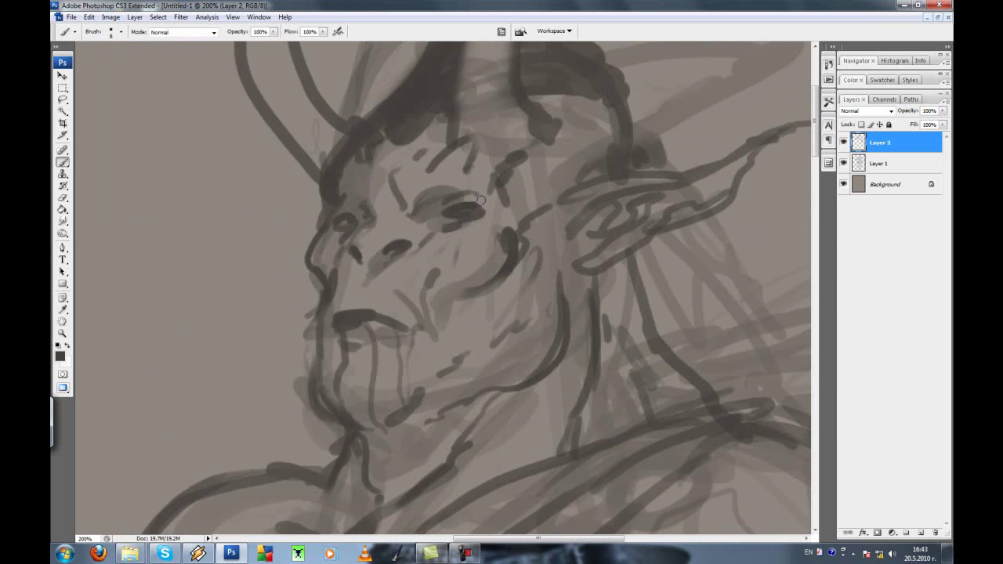
{"action": "key", "text": "ctrl+minus"}
{"action": "left_click", "coordinate": [447, 423], "text": "ctrl"}
{"action": "scroll", "coordinate": [352, 274], "scroll_direction": "up", "scroll_amount": 5}
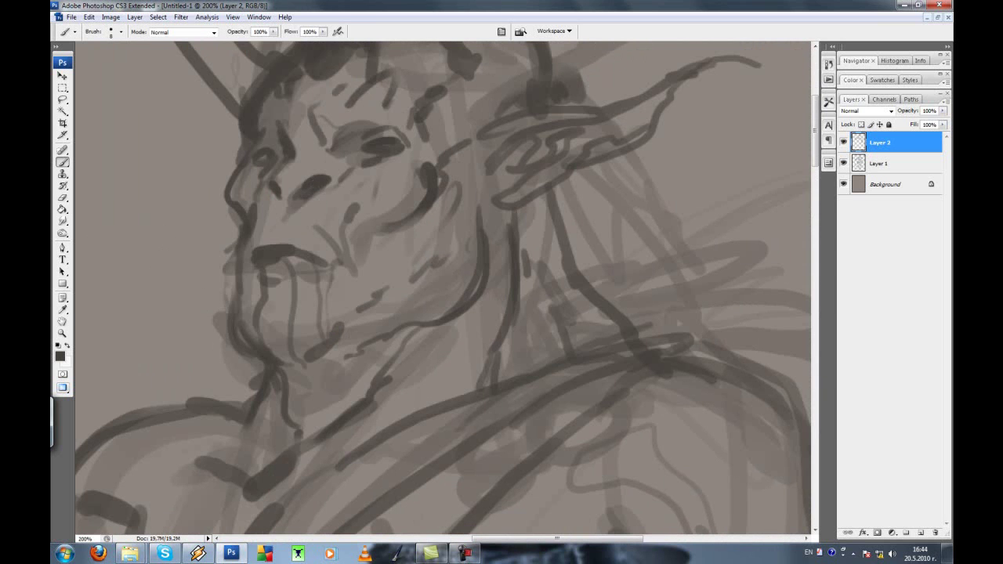
Strengthen the face contour and add cheek, jaw and ear lines
{"action": "mouse_move", "coordinate": [255, 126]}
{"action": "left_mouse_down"}
{"action": "mouse_move", "coordinate": [278, 153]}
{"action": "mouse_move", "coordinate": [227, 231]}
{"action": "left_mouse_up"}
{"action": "mouse_move", "coordinate": [439, 192]}
{"action": "left_mouse_down"}
{"action": "mouse_move", "coordinate": [387, 235]}
{"action": "mouse_move", "coordinate": [380, 270]}
{"action": "left_mouse_up"}
{"action": "left_click_drag", "start_coordinate": [372, 286], "coordinate": [333, 313]}
{"action": "mouse_move", "coordinate": [452, 215]}
{"action": "left_mouse_down"}
{"action": "mouse_move", "coordinate": [484, 196]}
{"action": "mouse_move", "coordinate": [468, 247]}
{"action": "left_mouse_up"}
{"action": "key", "text": "ctrl+0"}
{"action": "key", "text": "z"}
{"action": "left_click", "coordinate": [482, 168]}
Erase the old eye stroke and outline both eye sockets with under-eye arcs
{"action": "key", "text": "e"}
{"action": "left_click_drag", "start_coordinate": [410, 264], "coordinate": [458, 258]}
{"action": "key", "text": "b"}
{"action": "mouse_move", "coordinate": [396, 249]}
{"action": "left_mouse_down"}
{"action": "mouse_move", "coordinate": [456, 249]}
{"action": "mouse_move", "coordinate": [423, 278]}
{"action": "mouse_move", "coordinate": [404, 317]}
{"action": "left_mouse_up"}
{"action": "left_click_drag", "start_coordinate": [345, 249], "coordinate": [309, 312]}
{"action": "left_click_drag", "start_coordinate": [388, 318], "coordinate": [380, 345]}
Paint a jagged, toothy mouth line across the face at 300% zoom
{"action": "key", "text": "ctrl+minus"}
{"action": "key", "text": "ctrl+0"}
{"action": "left_click", "coordinate": [454, 109], "text": "ctrl"}
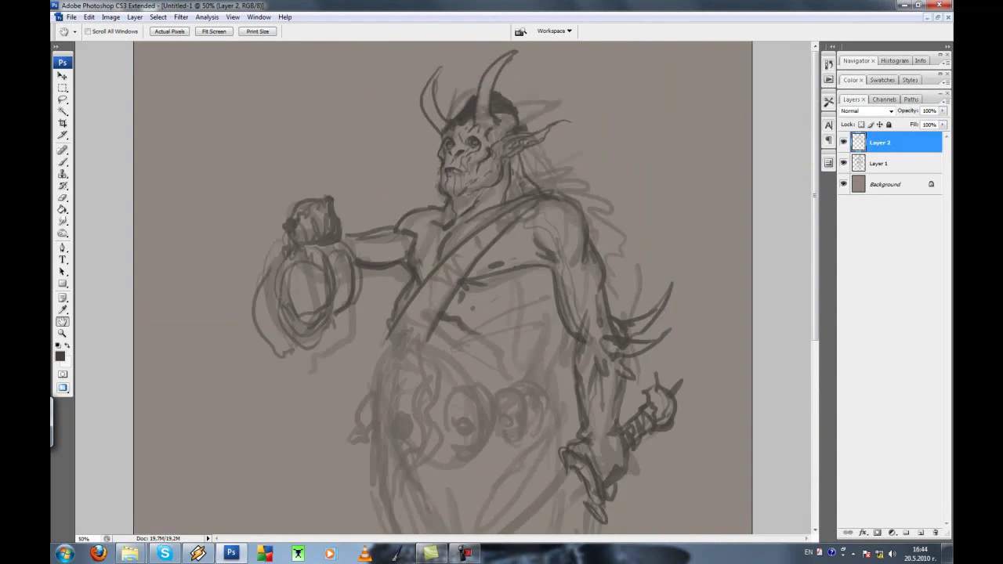
{"action": "left_click", "coordinate": [446, 223], "text": "ctrl"}
{"action": "key", "text": "ctrl+minus"}
{"action": "mouse_move", "coordinate": [317, 292]}
{"action": "left_mouse_down"}
{"action": "mouse_move", "coordinate": [481, 321]}
{"action": "mouse_move", "coordinate": [533, 310]}
{"action": "left_mouse_up"}
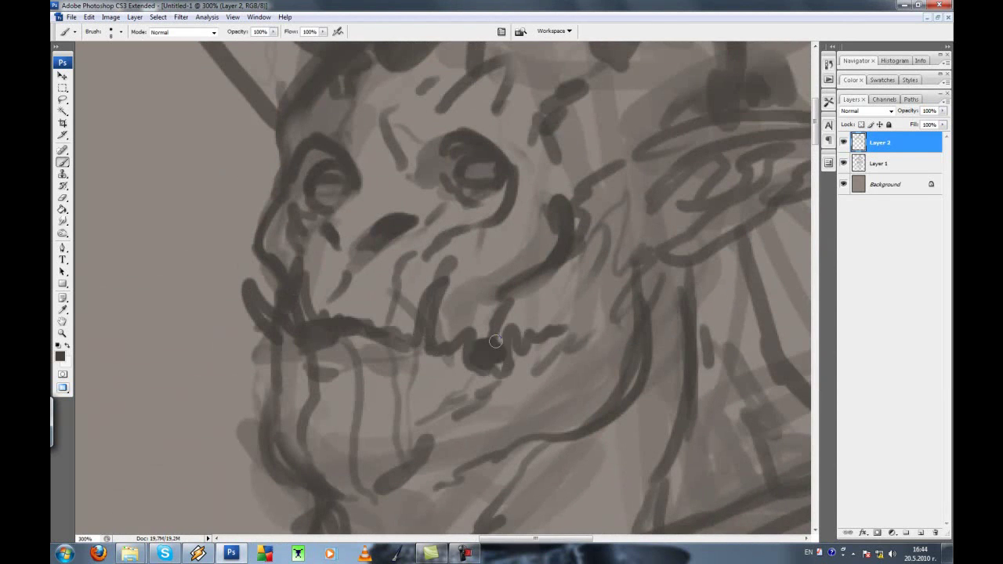
{"action": "left_click_drag", "start_coordinate": [332, 346], "coordinate": [349, 413]}
{"action": "key", "text": "ctrl+minus"}
{"action": "key", "text": "ctrl+minus"}
{"action": "key", "text": "ctrl+minus"}
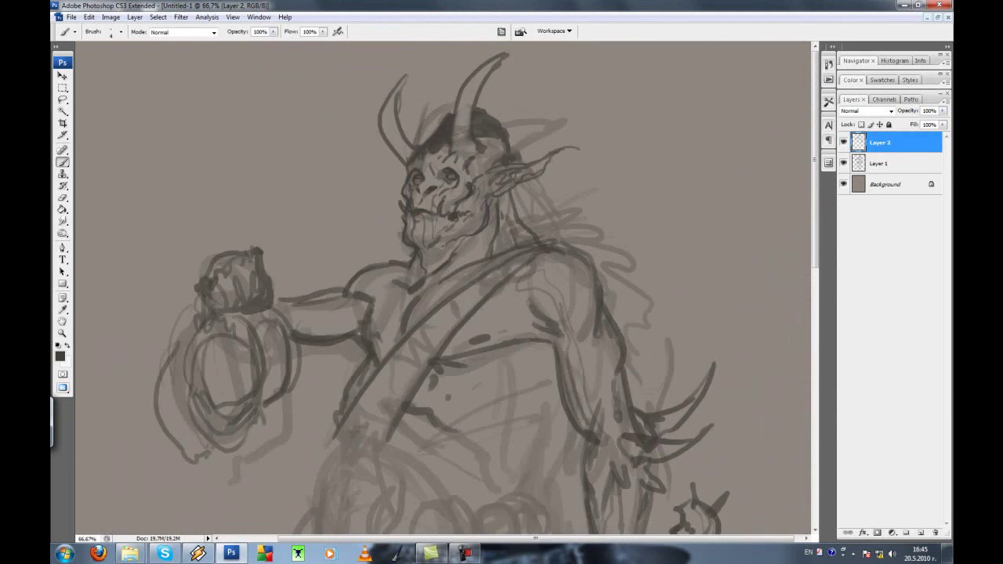
{"action": "key", "text": "ctrl+minus"}
{"action": "key", "text": "g"}
{"action": "key", "text": "ctrl+minus"}
{"action": "key", "text": "ctrl+plus"}
{"action": "key", "text": "ctrl+plus"}
{"action": "key", "text": "ctrl+plus"}
{"action": "key", "text": "ctrl+plus"}
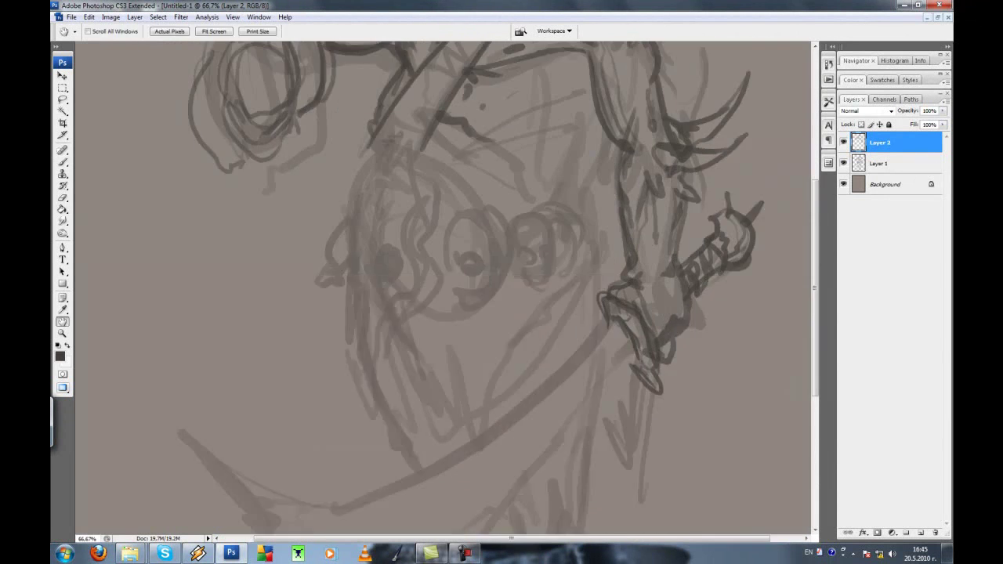
Strengthen the right arm outline and add torso and belly curve strokes
{"action": "key", "text": "b"}
{"action": "mouse_move", "coordinate": [587, 301]}
{"action": "left_mouse_down"}
{"action": "mouse_move", "coordinate": [608, 357]}
{"action": "mouse_move", "coordinate": [584, 392]}
{"action": "left_mouse_up"}
{"action": "key", "text": "bracketleft"}
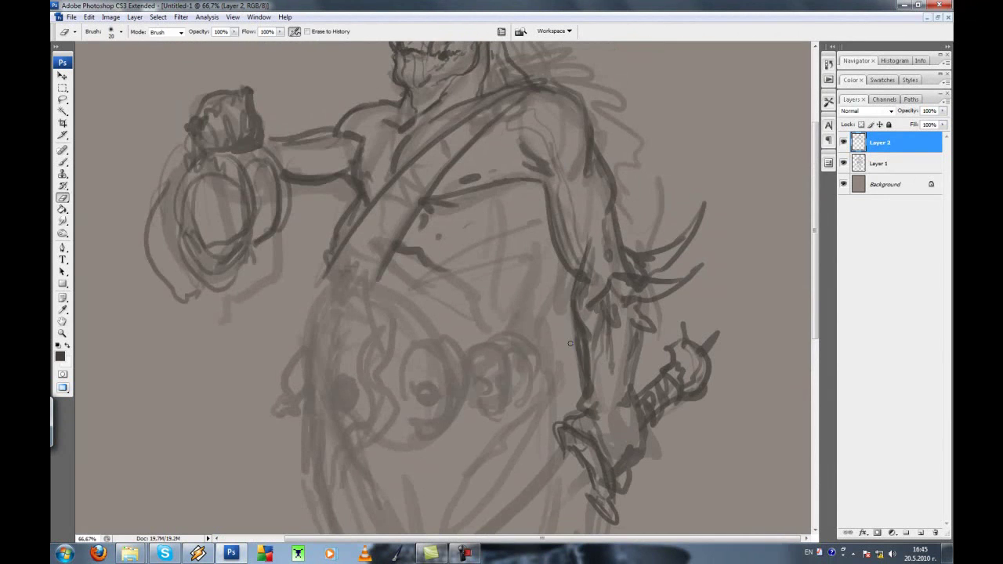
{"action": "left_click_drag", "start_coordinate": [553, 243], "coordinate": [537, 321]}
{"action": "left_click_drag", "start_coordinate": [322, 276], "coordinate": [443, 333]}
Draw the big left skull on the belt with eye socket, jaw and teeth
{"action": "key", "text": "bracketleft"}
{"action": "mouse_move", "coordinate": [334, 392]}
{"action": "left_mouse_down"}
{"action": "mouse_move", "coordinate": [340, 404]}
{"action": "mouse_move", "coordinate": [344, 390]}
{"action": "left_mouse_up"}
{"action": "key", "text": "bracketleft"}
{"action": "left_click_drag", "start_coordinate": [306, 430], "coordinate": [311, 464]}
{"action": "key", "text": "bracketright"}
{"action": "mouse_move", "coordinate": [324, 423]}
{"action": "left_mouse_down"}
{"action": "mouse_move", "coordinate": [323, 452]}
{"action": "mouse_move", "coordinate": [362, 491]}
{"action": "left_mouse_up"}
{"action": "left_click_drag", "start_coordinate": [352, 472], "coordinate": [360, 432]}
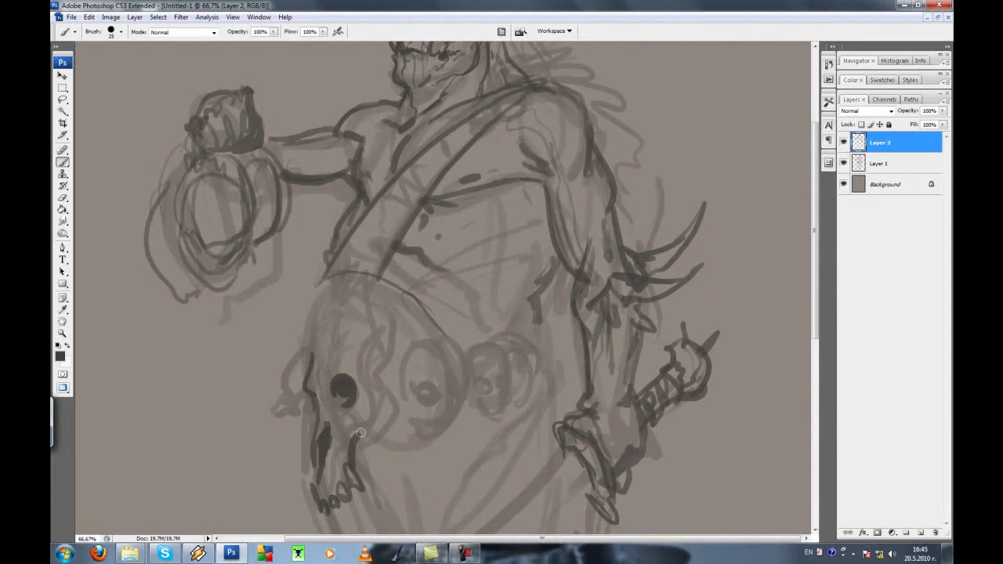
{"action": "left_click_drag", "start_coordinate": [380, 374], "coordinate": [374, 310]}
{"action": "mouse_move", "coordinate": [312, 354]}
{"action": "left_mouse_down"}
{"action": "mouse_move", "coordinate": [321, 290]}
{"action": "mouse_move", "coordinate": [376, 368]}
{"action": "left_mouse_up"}
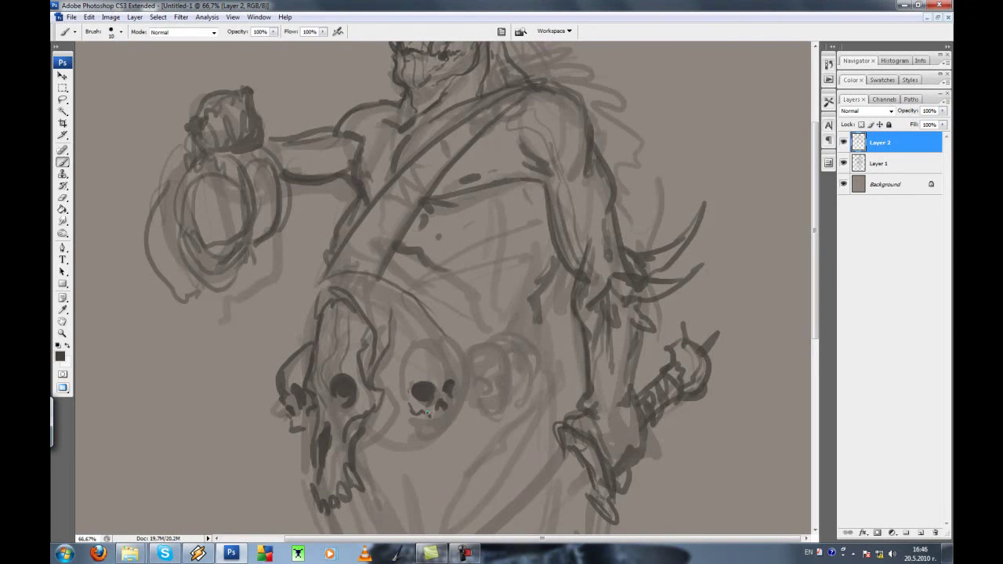
Outline the middle and third skulls along the belt
{"action": "left_click_drag", "start_coordinate": [455, 376], "coordinate": [404, 385]}
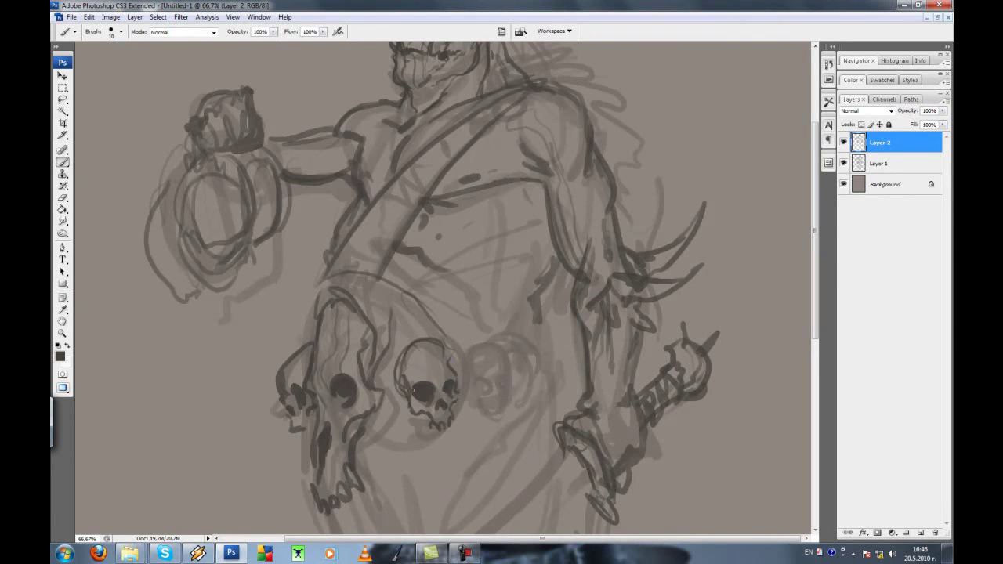
{"action": "mouse_move", "coordinate": [509, 390]}
{"action": "left_mouse_down"}
{"action": "mouse_move", "coordinate": [465, 355]}
{"action": "mouse_move", "coordinate": [474, 390]}
{"action": "left_mouse_up"}
{"action": "left_click_drag", "start_coordinate": [510, 341], "coordinate": [518, 360]}
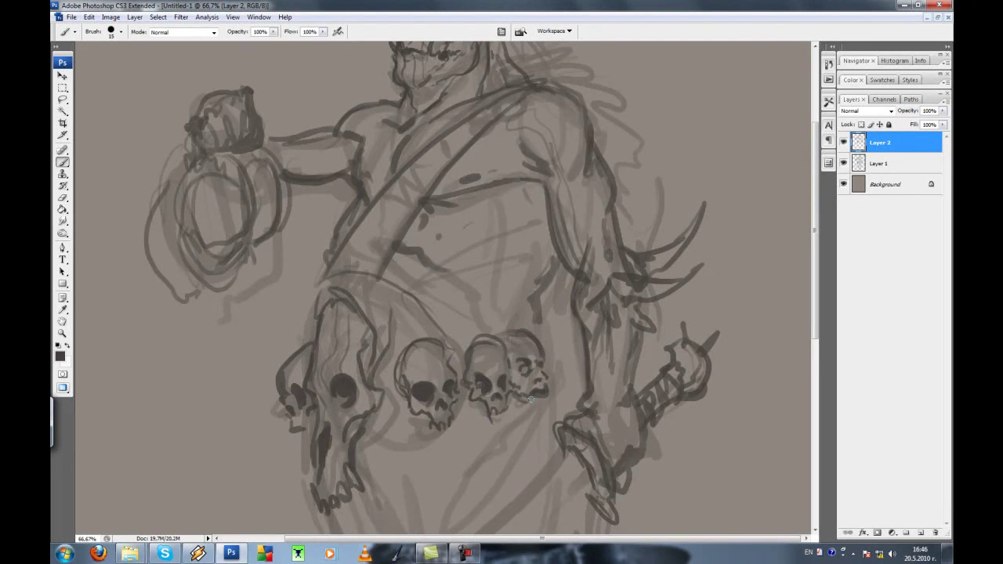
{"action": "mouse_move", "coordinate": [552, 391]}
{"action": "left_mouse_down"}
{"action": "mouse_move", "coordinate": [483, 427]}
{"action": "mouse_move", "coordinate": [454, 345]}
{"action": "left_mouse_up"}
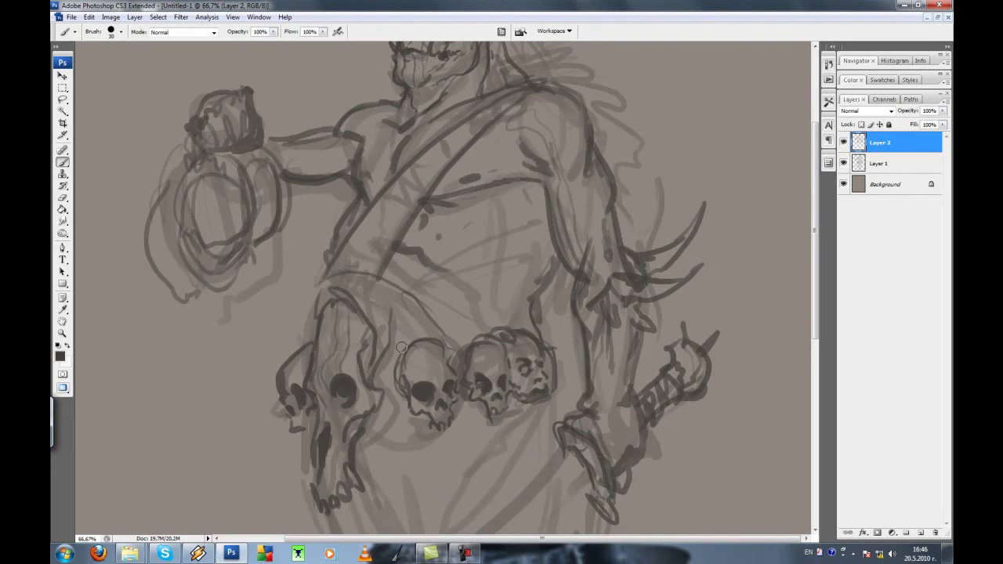
{"action": "left_click_drag", "start_coordinate": [318, 493], "coordinate": [337, 443]}
{"action": "key", "text": "ctrl+minus"}
{"action": "key", "text": "ctrl+minus"}
{"action": "key", "text": "ctrl+minus"}
{"action": "key", "text": "ctrl+plus"}
{"action": "key", "text": "ctrl+plus"}
{"action": "key", "text": "ctrl+plus"}
Refine the belt skulls with strokes around, between and below them
{"action": "left_click_drag", "start_coordinate": [384, 408], "coordinate": [415, 456]}
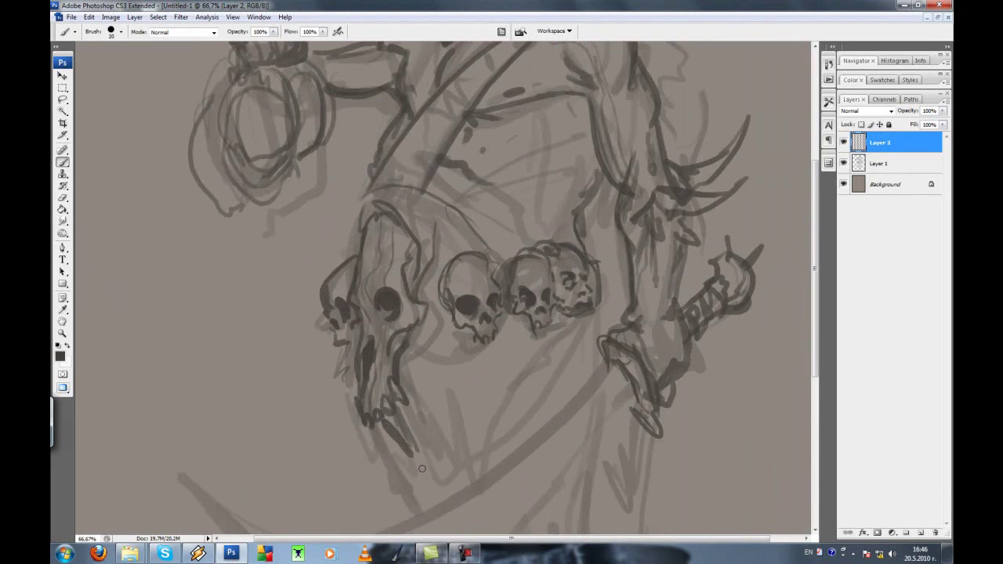
{"action": "left_click_drag", "start_coordinate": [482, 396], "coordinate": [509, 456]}
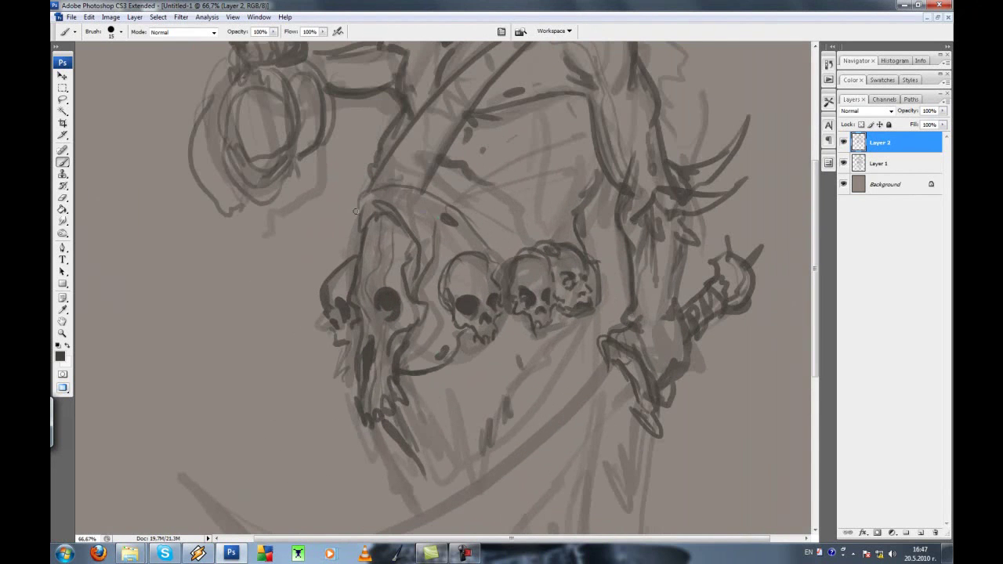
{"action": "left_click_drag", "start_coordinate": [391, 205], "coordinate": [501, 264]}
{"action": "left_click_drag", "start_coordinate": [462, 364], "coordinate": [434, 486]}
{"action": "left_click_drag", "start_coordinate": [501, 427], "coordinate": [443, 482]}
{"action": "key", "text": "ctrl+minus"}
Sketch the curved scythe blade and add a stroke along the arm
{"action": "left_click_drag", "start_coordinate": [440, 520], "coordinate": [317, 495]}
{"action": "left_click_drag", "start_coordinate": [251, 417], "coordinate": [434, 484]}
{"action": "key", "text": "ctrl+minus"}
{"action": "key", "text": "ctrl+plus"}
{"action": "key", "text": "ctrl+plus"}
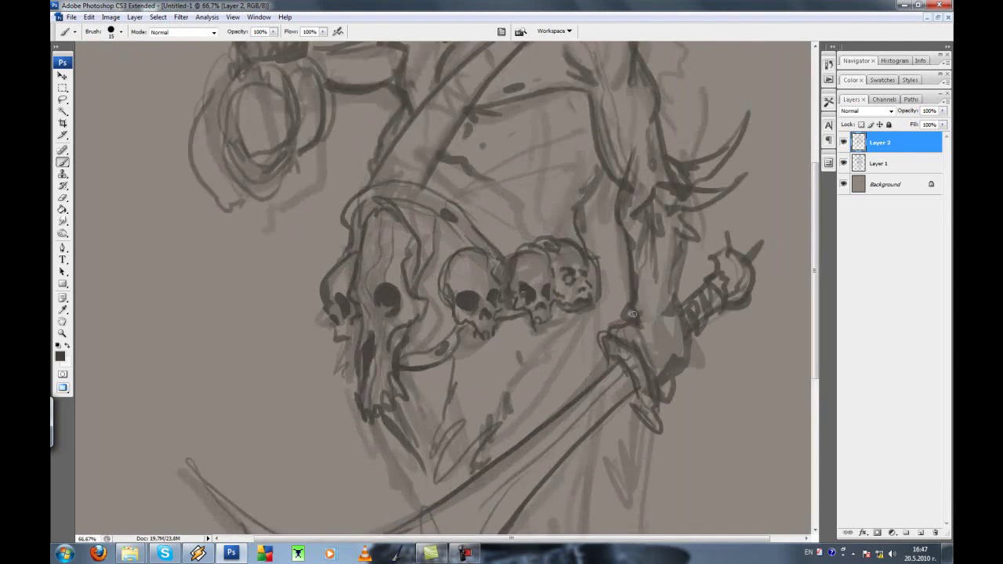
{"action": "left_click_drag", "start_coordinate": [679, 235], "coordinate": [668, 344]}
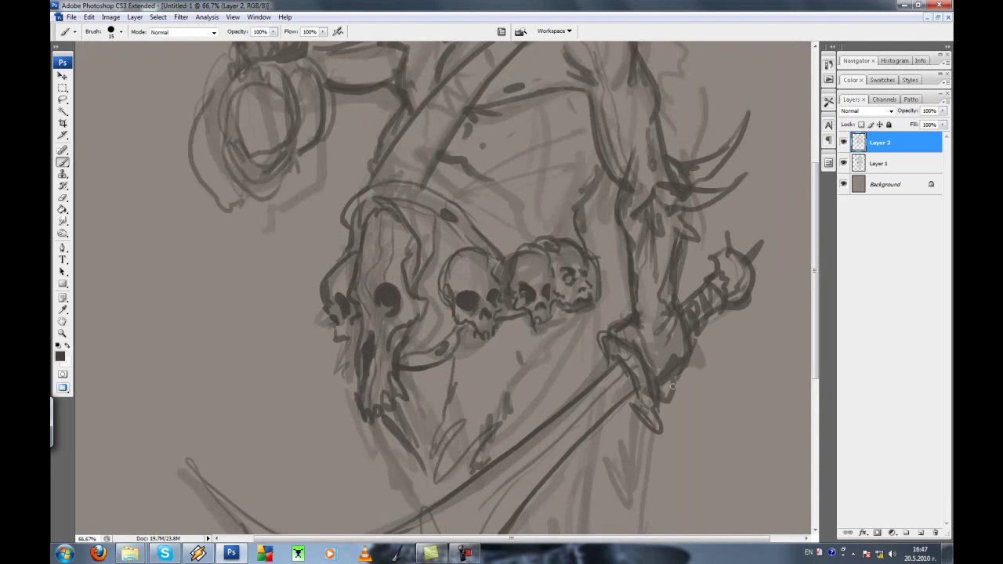
{"action": "key", "text": "ctrl+minus"}
Outline both legs and the clawed feet
{"action": "key", "text": "ctrl+minus"}
{"action": "key", "text": "ctrl+minus"}
{"action": "key", "text": "ctrl+plus"}
{"action": "key", "text": "ctrl+plus"}
{"action": "key", "text": "ctrl+plus"}
{"action": "mouse_move", "coordinate": [473, 287]}
{"action": "left_mouse_down"}
{"action": "mouse_move", "coordinate": [493, 328]}
{"action": "mouse_move", "coordinate": [501, 411]}
{"action": "left_mouse_up"}
{"action": "mouse_move", "coordinate": [529, 255]}
{"action": "left_mouse_down"}
{"action": "mouse_move", "coordinate": [553, 383]}
{"action": "mouse_move", "coordinate": [542, 502]}
{"action": "left_mouse_up"}
{"action": "key", "text": "ctrl+minus"}
{"action": "left_click_drag", "start_coordinate": [520, 368], "coordinate": [490, 498]}
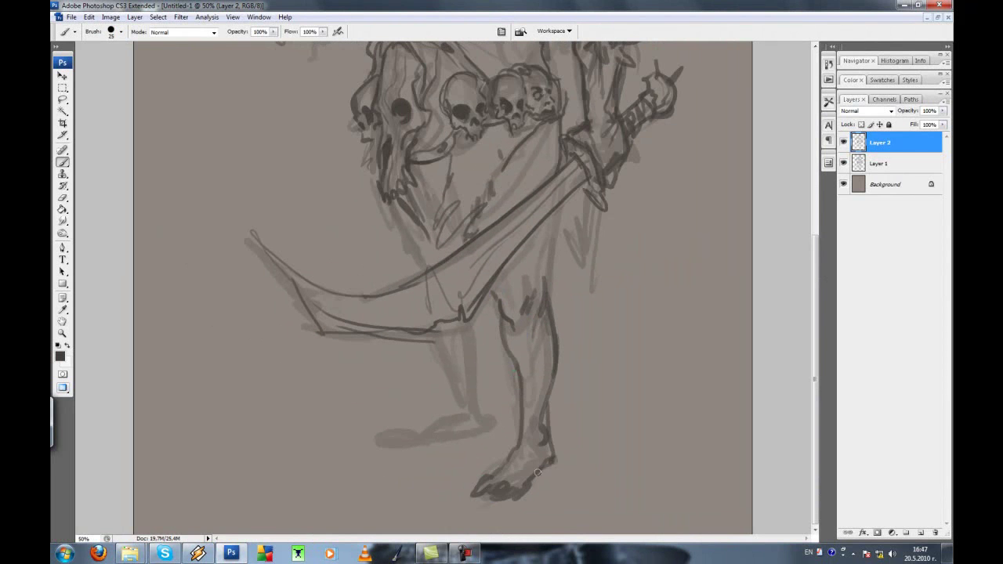
{"action": "left_click_drag", "start_coordinate": [436, 335], "coordinate": [455, 413]}
{"action": "left_click_drag", "start_coordinate": [469, 315], "coordinate": [475, 413]}
{"action": "mouse_move", "coordinate": [460, 407]}
{"action": "left_mouse_down"}
{"action": "mouse_move", "coordinate": [486, 423]}
{"action": "mouse_move", "coordinate": [452, 442]}
{"action": "left_mouse_up"}
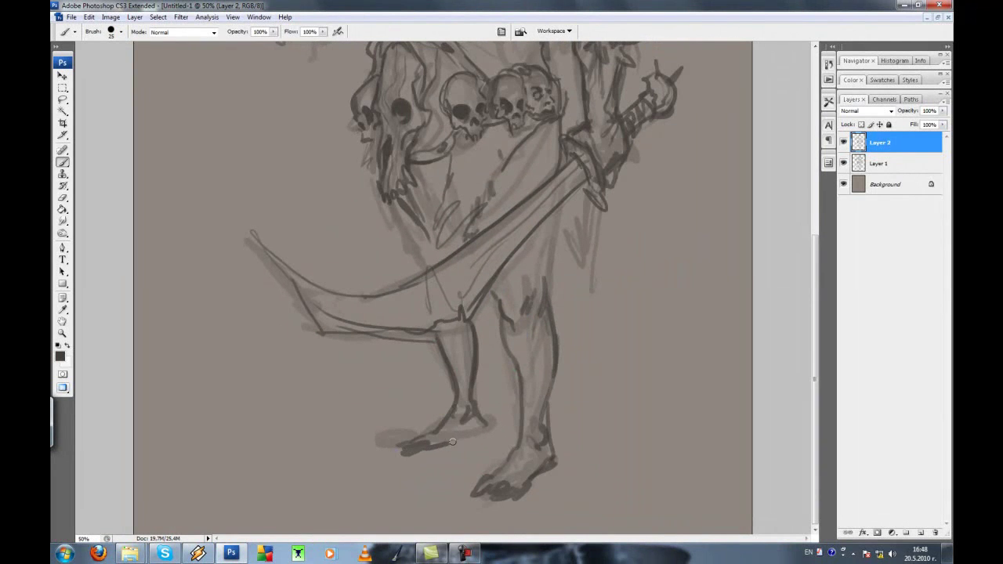
Strengthen the torso's edges and reinforce the belt and torso with extra strokes
{"action": "left_click_drag", "start_coordinate": [385, 168], "coordinate": [418, 280]}
{"action": "left_click_drag", "start_coordinate": [553, 193], "coordinate": [538, 285]}
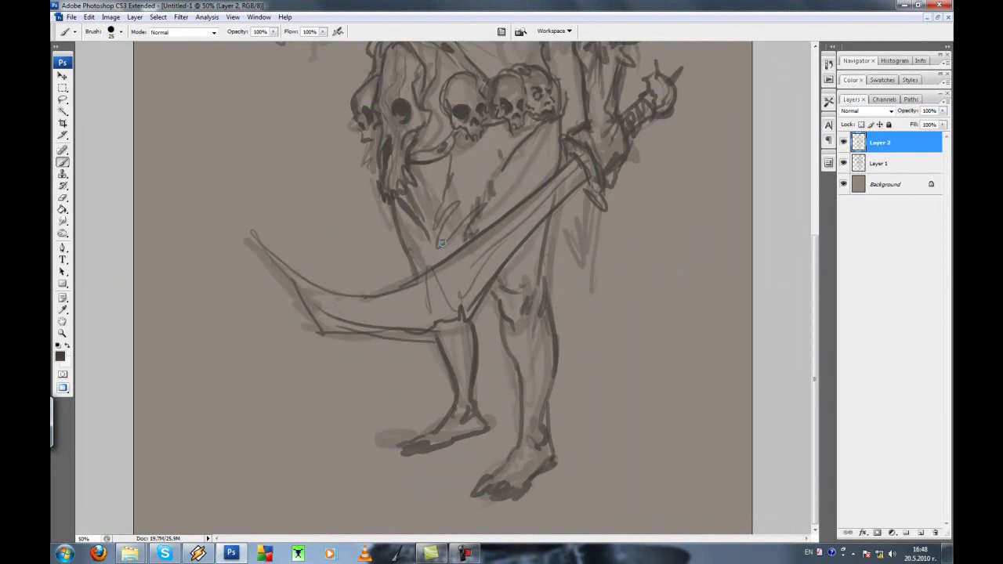
{"action": "key", "text": "ctrl+minus"}
{"action": "key", "text": "ctrl+minus"}
{"action": "key", "text": "ctrl+plus"}
{"action": "key", "text": "ctrl+plus"}
{"action": "key", "text": "ctrl+plus"}
{"action": "left_click_drag", "start_coordinate": [471, 303], "coordinate": [420, 245]}
{"action": "left_click_drag", "start_coordinate": [462, 274], "coordinate": [498, 317]}
{"action": "left_click_drag", "start_coordinate": [474, 251], "coordinate": [523, 298]}
{"action": "left_click_drag", "start_coordinate": [501, 278], "coordinate": [537, 266]}
{"action": "mouse_move", "coordinate": [548, 233]}
{"action": "left_mouse_down"}
{"action": "mouse_move", "coordinate": [487, 184]}
{"action": "mouse_move", "coordinate": [509, 259]}
{"action": "left_mouse_up"}
{"action": "key", "text": "ctrl+0"}
{"action": "key", "text": "alt+i"}
Flip the canvas horizontally and add strokes near the shoulder
{"action": "key", "text": "e"}
{"action": "key", "text": "h"}
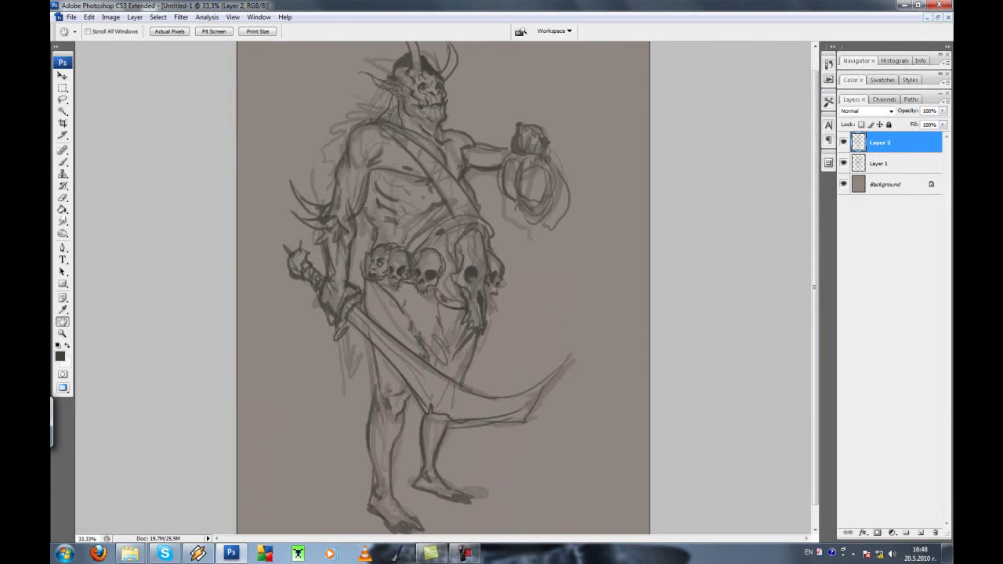
{"action": "key", "text": "ctrl+plus"}
{"action": "key", "text": "ctrl+plus"}
{"action": "key", "text": "b"}
{"action": "mouse_move", "coordinate": [337, 228]}
{"action": "left_mouse_down"}
{"action": "mouse_move", "coordinate": [286, 250]}
{"action": "mouse_move", "coordinate": [259, 329]}
{"action": "mouse_move", "coordinate": [267, 247]}
{"action": "left_mouse_up"}
Paint dark strokes on the torso's left side, the leg near the sword, and the feet
{"action": "key", "text": "e"}
{"action": "key", "text": "ctrl+minus"}
{"action": "key", "text": "ctrl+minus"}
{"action": "key", "text": "b"}
{"action": "left_click_drag", "start_coordinate": [369, 215], "coordinate": [354, 283]}
{"action": "left_click_drag", "start_coordinate": [358, 346], "coordinate": [351, 373]}
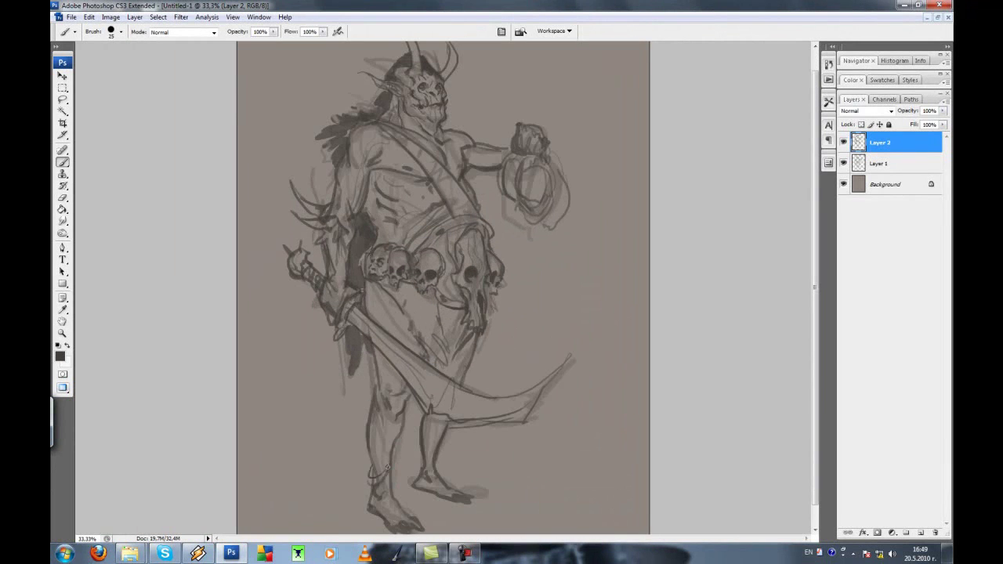
{"action": "key", "text": "ctrl+minus"}
{"action": "left_click_drag", "start_coordinate": [410, 456], "coordinate": [431, 468]}
Mirror the whole canvas horizontally again via Image > Rotate Canvas
{"action": "key", "text": "ctrl+minus"}
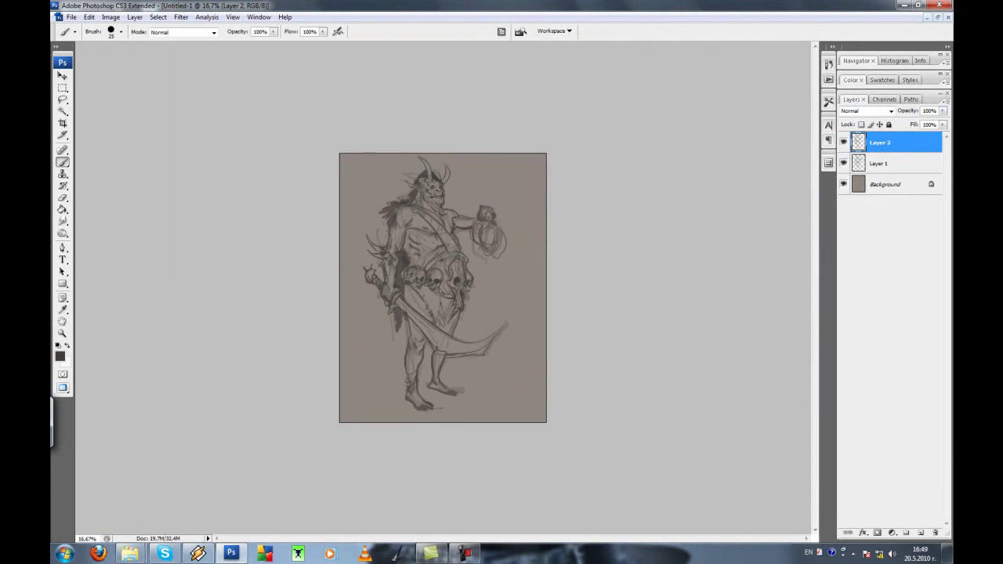
{"action": "key", "text": "ctrl+0"}
{"action": "key", "text": "alt"}
{"action": "key", "text": "ctrl"}
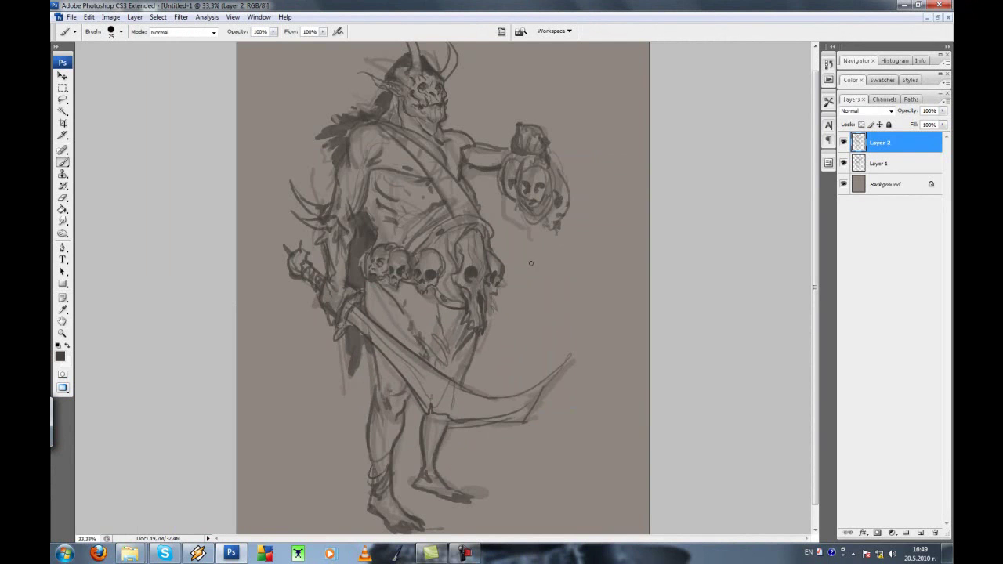
{"action": "key", "text": "ctrl+minus"}
{"action": "left_click", "coordinate": [111, 16]}
{"action": "left_click", "coordinate": [200, 152]}
{"action": "key", "text": "ctrl+plus"}
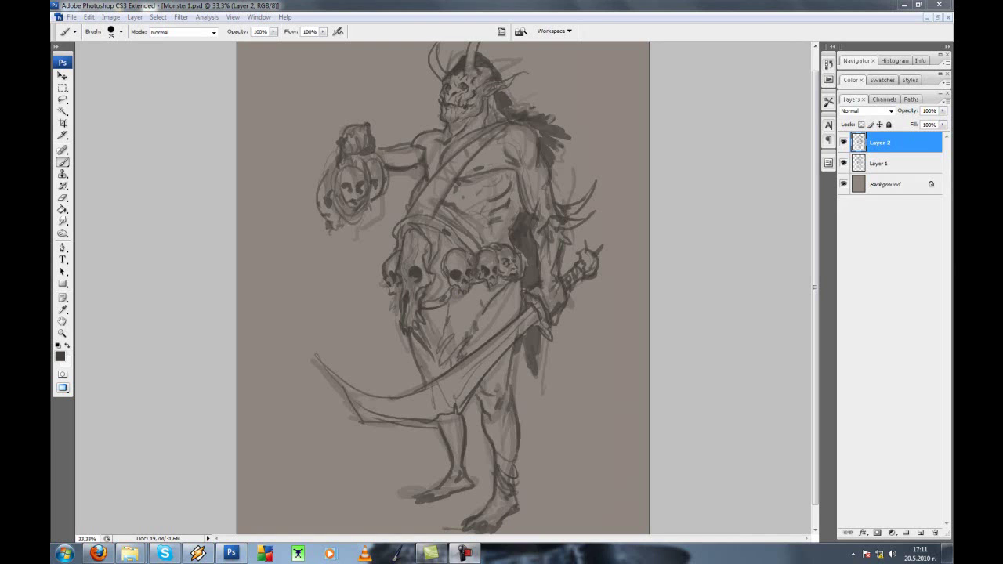
Lower the line-art Layer 1 opacity to 59%
{"action": "left_click", "coordinate": [878, 163]}
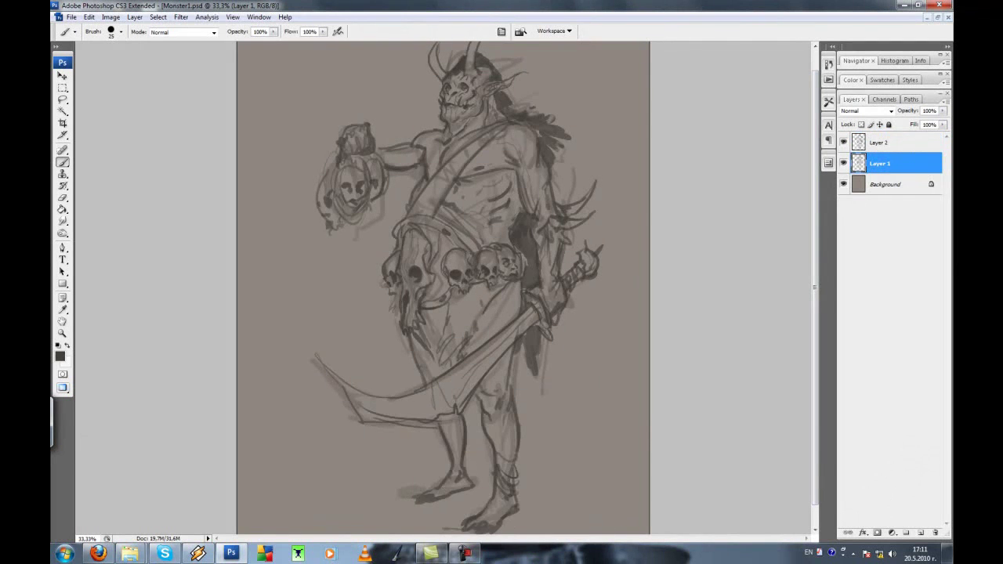
{"action": "key", "text": "alt+bracketright"}
{"action": "key", "text": "alt+bracketleft"}
{"action": "key", "text": "5"}
{"action": "key", "text": "9"}
Merge Layer 2 into Layer 1 and set it to Multiply at 71% opacity
{"action": "key", "text": "ctrl+e"}
{"action": "left_click", "coordinate": [866, 111]}
{"action": "left_click", "coordinate": [862, 161]}
{"action": "type", "text": "71"}
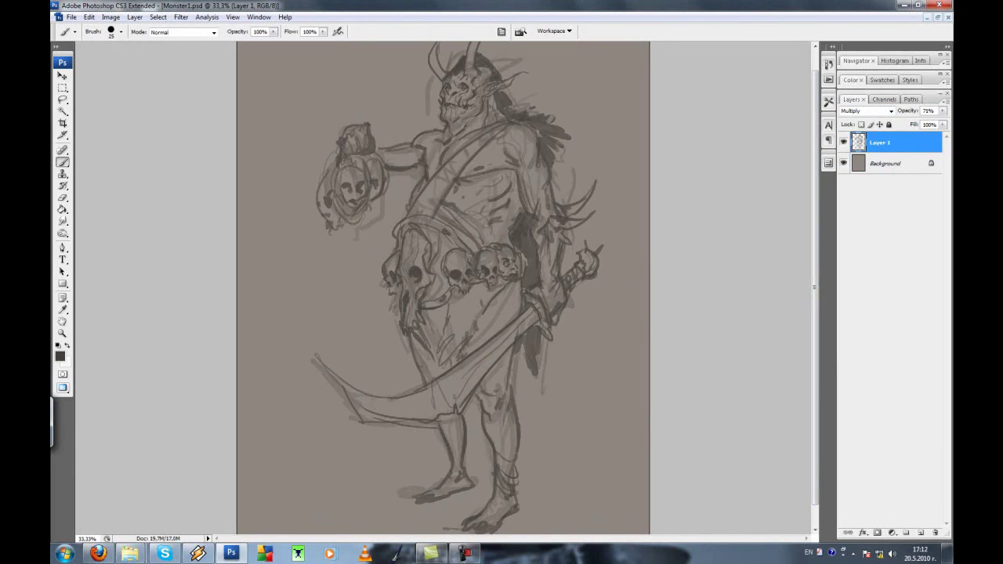
Create a new layer beneath the line art and paint dark tone on the head
{"action": "key", "text": "ctrl+shift+alt+n"}
{"action": "key", "text": "ctrl+bracketleft"}
{"action": "mouse_move", "coordinate": [472, 103]}
{"action": "left_mouse_down"}
{"action": "mouse_move", "coordinate": [451, 78]}
{"action": "mouse_move", "coordinate": [452, 98]}
{"action": "left_mouse_up"}
{"action": "left_click", "coordinate": [459, 86], "text": "alt"}
{"action": "key", "text": "bracketright"}
{"action": "key", "text": "bracketright"}
{"action": "key", "text": "bracketright"}
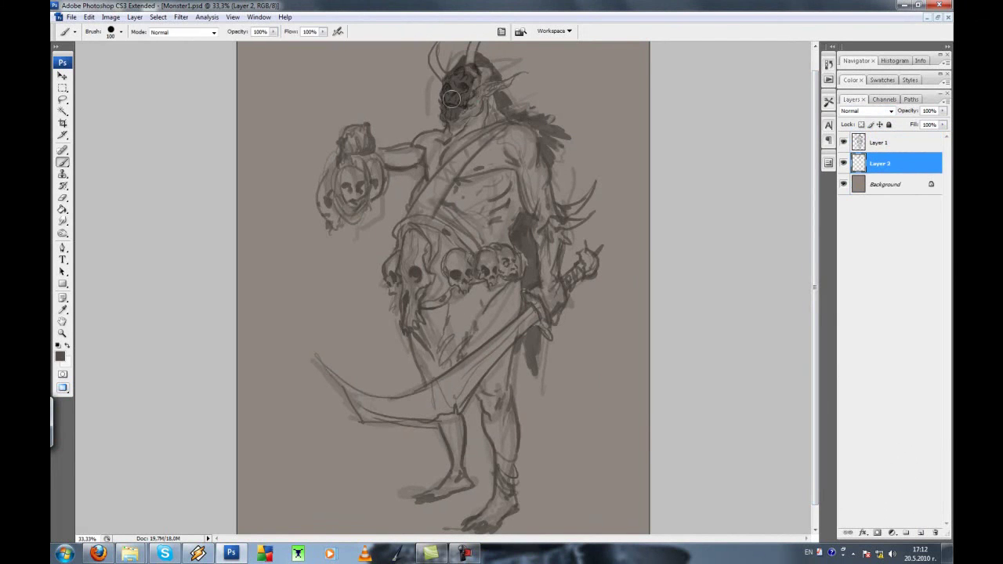
Pick a new dark colour and paint tone over the torso and belt
{"action": "left_click", "coordinate": [60, 356]}
{"action": "left_click", "coordinate": [600, 136]}
{"action": "key", "text": "bracketright"}
{"action": "left_click_drag", "start_coordinate": [470, 133], "coordinate": [517, 267]}
{"action": "mouse_move", "coordinate": [501, 227]}
{"action": "left_mouse_down"}
{"action": "mouse_move", "coordinate": [400, 264]}
{"action": "mouse_move", "coordinate": [458, 137]}
{"action": "mouse_move", "coordinate": [370, 156]}
{"action": "mouse_move", "coordinate": [352, 204]}
{"action": "mouse_move", "coordinate": [329, 219]}
{"action": "left_mouse_up"}
{"action": "key", "text": "bracketleft"}
{"action": "key", "text": "bracketright"}
{"action": "key", "text": "bracketright"}
Shade around the held head, the skirt, under the sword, and down the legs to the feet
{"action": "mouse_move", "coordinate": [470, 71]}
{"action": "left_mouse_down"}
{"action": "mouse_move", "coordinate": [533, 172]}
{"action": "mouse_move", "coordinate": [548, 302]}
{"action": "mouse_move", "coordinate": [591, 254]}
{"action": "left_mouse_up"}
{"action": "key", "text": "bracketleft"}
{"action": "key", "text": "bracketleft"}
{"action": "key", "text": "bracketleft"}
{"action": "left_click_drag", "start_coordinate": [401, 292], "coordinate": [438, 391]}
{"action": "left_click_drag", "start_coordinate": [447, 344], "coordinate": [494, 411]}
{"action": "key", "text": "bracketright"}
{"action": "key", "text": "bracketright"}
{"action": "key", "text": "bracketright"}
{"action": "mouse_move", "coordinate": [501, 353]}
{"action": "left_mouse_down"}
{"action": "mouse_move", "coordinate": [509, 470]}
{"action": "mouse_move", "coordinate": [482, 529]}
{"action": "left_mouse_up"}
{"action": "left_click_drag", "start_coordinate": [430, 371], "coordinate": [357, 419]}
{"action": "mouse_move", "coordinate": [415, 387]}
{"action": "left_mouse_down"}
{"action": "mouse_move", "coordinate": [470, 407]}
{"action": "mouse_move", "coordinate": [462, 502]}
{"action": "left_mouse_up"}
{"action": "key", "text": "bracketleft"}
Undo the dark chest stroke and darken the top of the held head
{"action": "key", "text": "ctrl+minus"}
{"action": "key", "text": "ctrl+plus"}
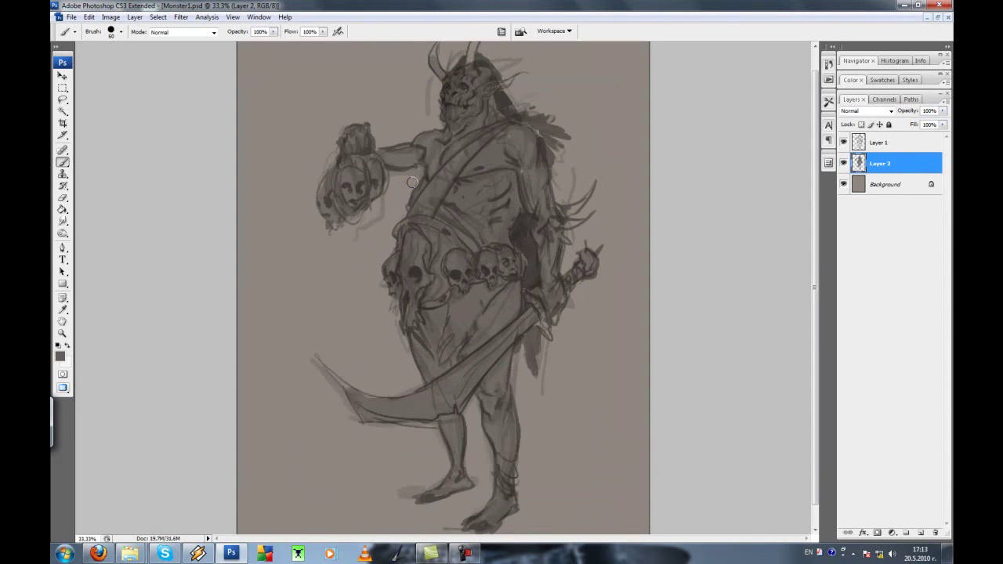
{"action": "scroll", "coordinate": [426, 111], "scroll_direction": "up", "scroll_amount": 1}
{"action": "scroll", "coordinate": [462, 62], "scroll_direction": "down", "scroll_amount": 1}
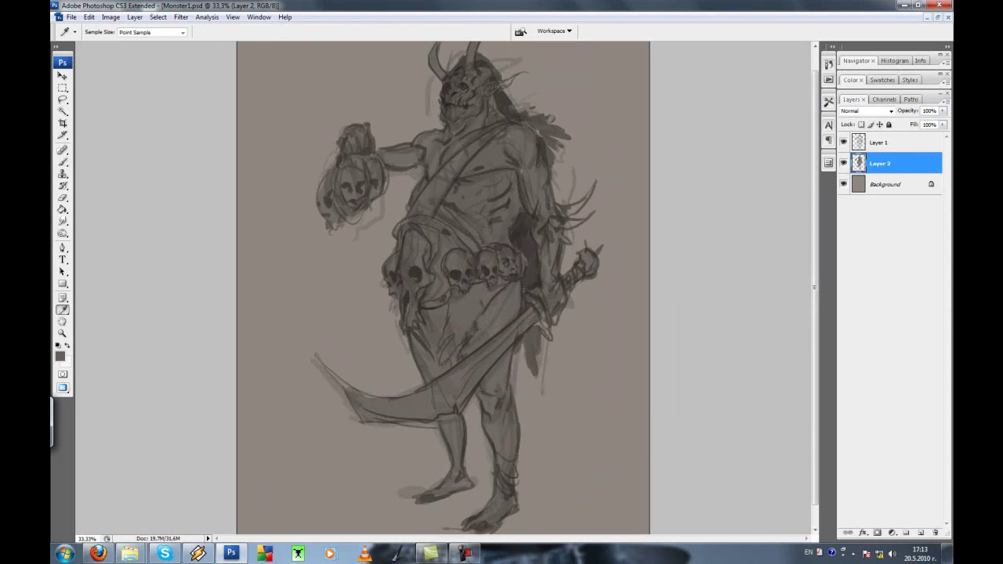
{"action": "key", "text": "ctrl+z"}
{"action": "key", "text": "bracketright"}
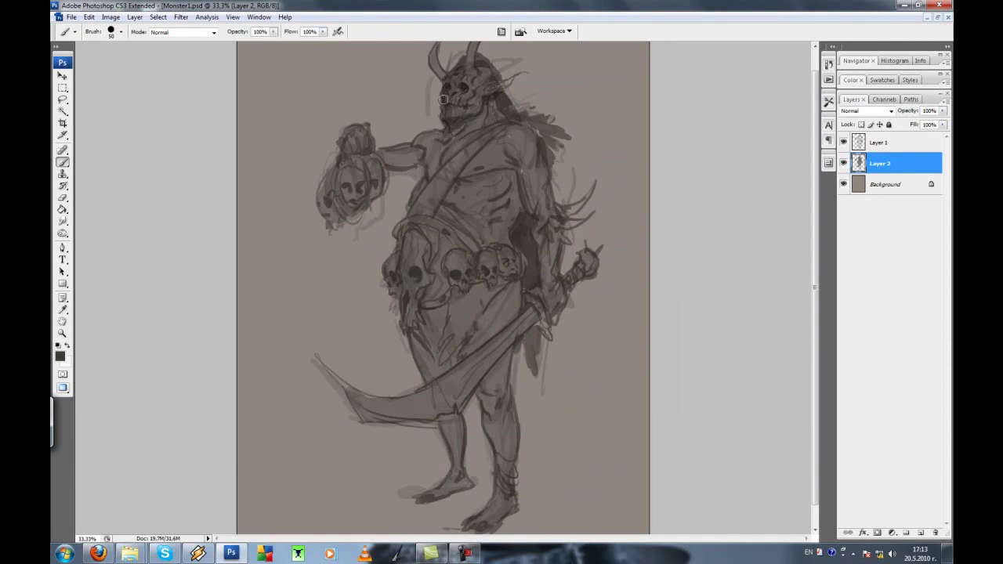
{"action": "left_click_drag", "start_coordinate": [352, 159], "coordinate": [375, 155]}
Alternate brush and smudge to shade the chest, right side and area below the belt skulls
{"action": "key", "text": "r"}
{"action": "key", "text": "b"}
{"action": "mouse_move", "coordinate": [462, 184]}
{"action": "left_mouse_down"}
{"action": "mouse_move", "coordinate": [509, 168]}
{"action": "mouse_move", "coordinate": [517, 185]}
{"action": "left_mouse_up"}
{"action": "key", "text": "r"}
{"action": "key", "text": "b"}
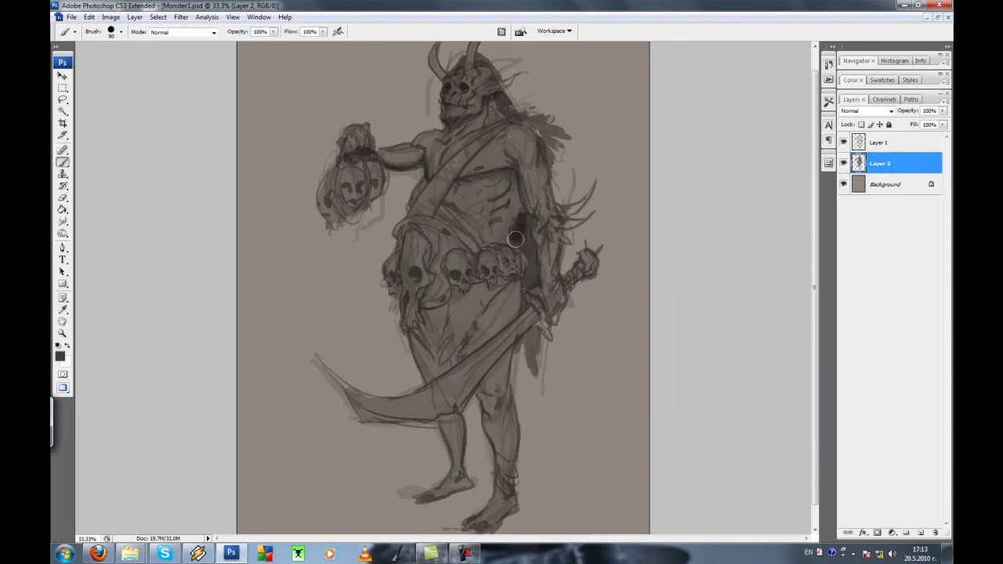
{"action": "left_click_drag", "start_coordinate": [514, 233], "coordinate": [529, 283]}
{"action": "key", "text": "r"}
{"action": "key", "text": "b"}
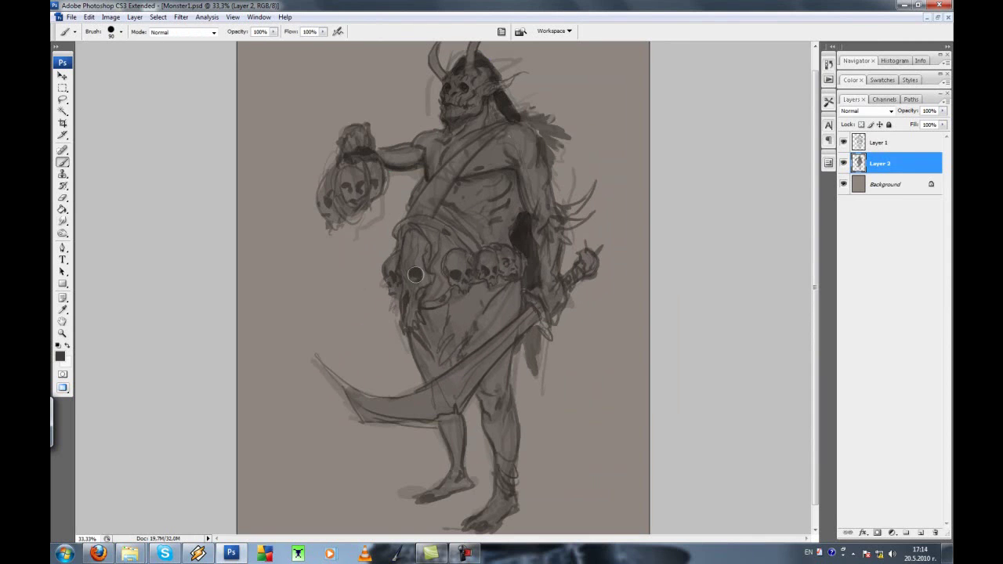
{"action": "left_click_drag", "start_coordinate": [428, 313], "coordinate": [493, 290]}
{"action": "key", "text": "r"}
{"action": "key", "text": "b"}
{"action": "left_click_drag", "start_coordinate": [470, 344], "coordinate": [517, 278]}
Darken the lower torso, leg, and the belt, hip and upper torso with brush and smudge
{"action": "key", "text": "r"}
{"action": "key", "text": "b"}
{"action": "left_click_drag", "start_coordinate": [416, 375], "coordinate": [462, 355]}
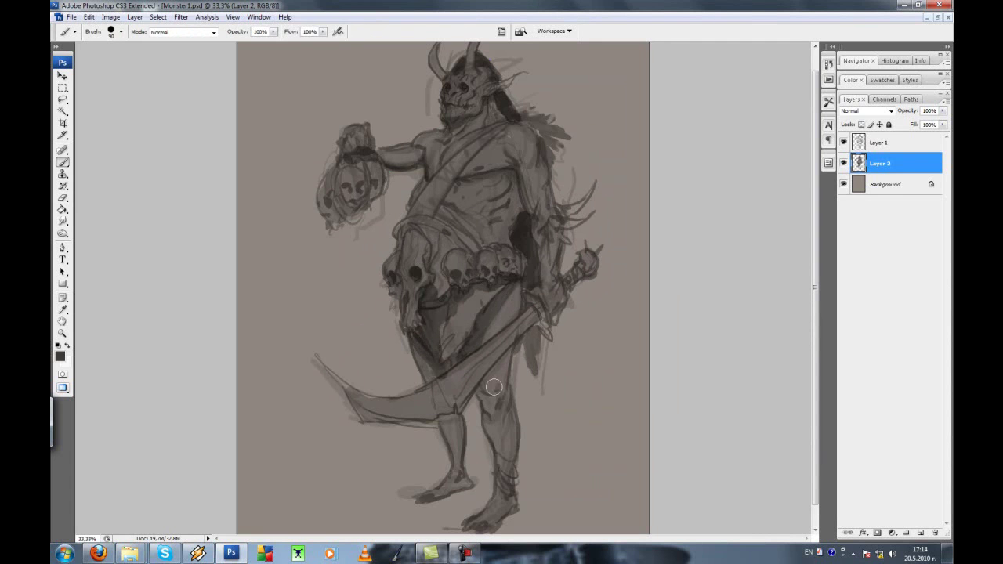
{"action": "key", "text": "r"}
{"action": "mouse_move", "coordinate": [486, 409]}
{"action": "left_mouse_down"}
{"action": "mouse_move", "coordinate": [495, 423]}
{"action": "mouse_move", "coordinate": [523, 270]}
{"action": "left_mouse_up"}
{"action": "key", "text": "b"}
{"action": "key", "text": "r"}
{"action": "key", "text": "b"}
{"action": "mouse_move", "coordinate": [517, 205]}
{"action": "left_mouse_down"}
{"action": "mouse_move", "coordinate": [510, 247]}
{"action": "mouse_move", "coordinate": [509, 188]}
{"action": "mouse_move", "coordinate": [558, 123]}
{"action": "left_mouse_up"}
Paint and smudge dark strokes across the chest and upper torso
{"action": "key", "text": "r"}
{"action": "key", "text": "b"}
{"action": "key", "text": "r"}
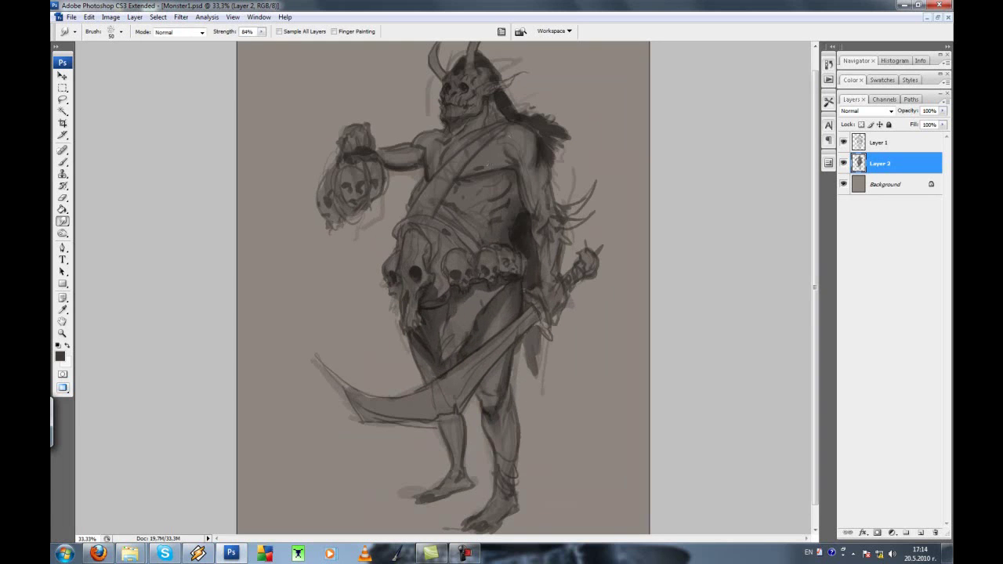
{"action": "key", "text": "b"}
{"action": "mouse_move", "coordinate": [408, 156]}
{"action": "left_mouse_down"}
{"action": "mouse_move", "coordinate": [448, 205]}
{"action": "mouse_move", "coordinate": [454, 238]}
{"action": "mouse_move", "coordinate": [396, 224]}
{"action": "mouse_move", "coordinate": [460, 227]}
{"action": "left_mouse_up"}
{"action": "key", "text": "r"}
{"action": "key", "text": "b"}
{"action": "left_click_drag", "start_coordinate": [495, 169], "coordinate": [511, 226]}
Darken the area around the skull mask face
{"action": "key", "text": "r"}
{"action": "key", "text": "b"}
{"action": "left_click_drag", "start_coordinate": [482, 105], "coordinate": [458, 133]}
{"action": "key", "text": "r"}
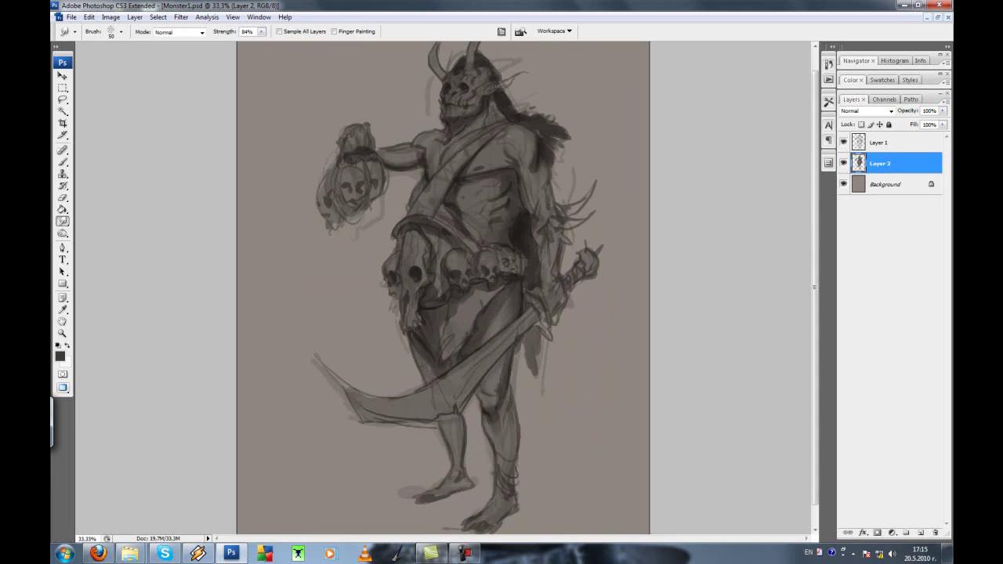
{"action": "key", "text": "b"}
Shade the held head darker and blend the shading with smudging
{"action": "left_click_drag", "start_coordinate": [325, 196], "coordinate": [357, 224]}
{"action": "key", "text": "r"}
{"action": "key", "text": "b"}
{"action": "left_click_drag", "start_coordinate": [341, 156], "coordinate": [374, 168]}
{"action": "key", "text": "r"}
{"action": "key", "text": "ctrl+minus"}
{"action": "key", "text": "ctrl+minus"}
{"action": "key", "text": "ctrl+minus"}
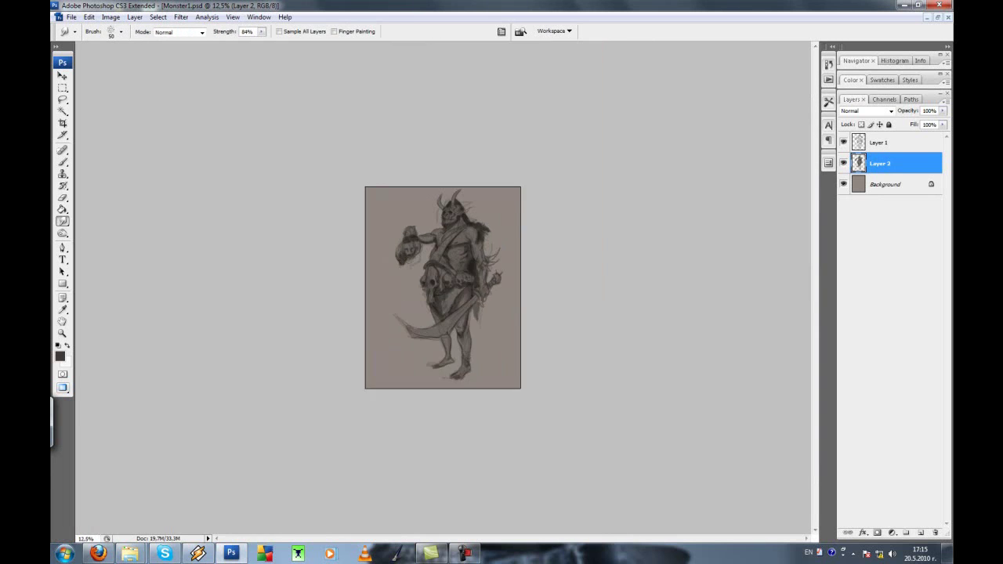
{"action": "key", "text": "ctrl+plus"}
{"action": "key", "text": "ctrl+plus"}
{"action": "key", "text": "b"}
Paint a dark cast shadow on the ground under the feet
{"action": "key", "text": "r"}
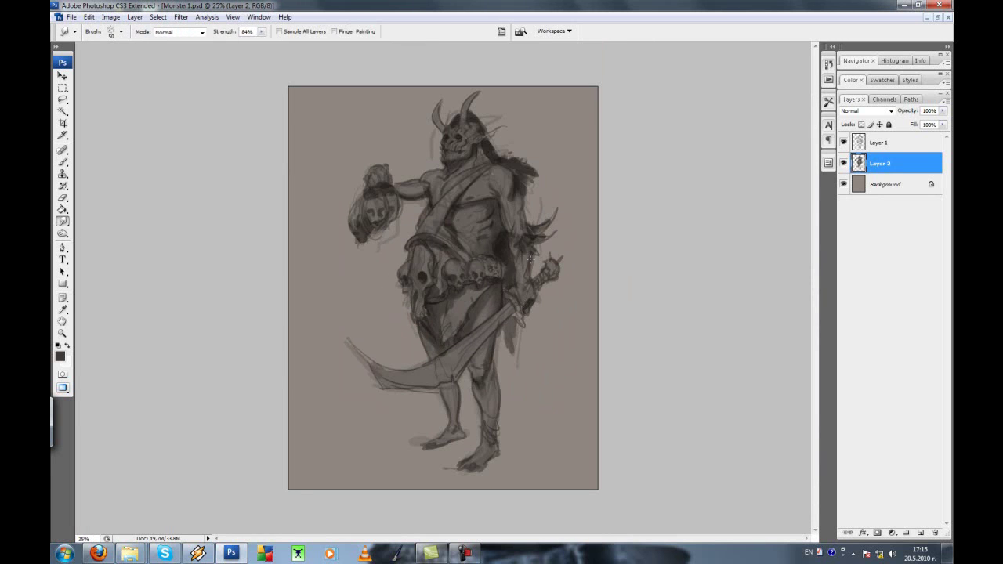
{"action": "key", "text": "ctrl+plus"}
{"action": "key", "text": "ctrl+minus"}
{"action": "key", "text": "ctrl+minus"}
{"action": "key", "text": "ctrl+plus"}
{"action": "key", "text": "ctrl+plus"}
{"action": "key", "text": "b"}
{"action": "key", "text": "ctrl+minus"}
{"action": "mouse_move", "coordinate": [439, 450]}
{"action": "left_mouse_down"}
{"action": "mouse_move", "coordinate": [546, 454]}
{"action": "mouse_move", "coordinate": [462, 455]}
{"action": "left_mouse_up"}
{"action": "key", "text": "r"}
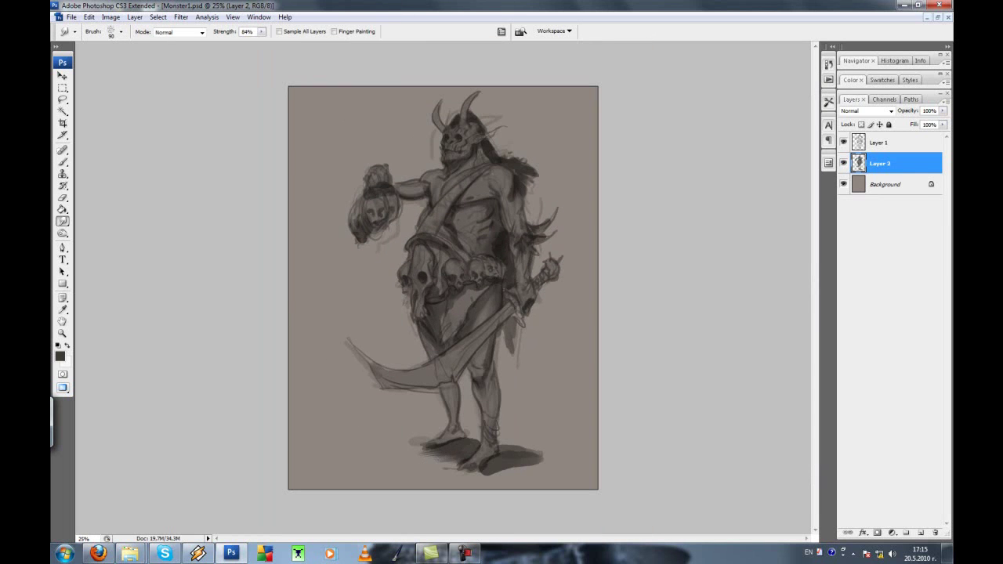
{"action": "key", "text": "ctrl+minus"}
{"action": "key", "text": "ctrl+plus"}
Soften and lighten the cast shadow under the feet with the Eraser
{"action": "key", "text": "e"}
{"action": "left_click_drag", "start_coordinate": [427, 458], "coordinate": [544, 466]}
{"action": "key", "text": "ctrl+minus"}
{"action": "key", "text": "ctrl+plus"}
{"action": "key", "text": "bracketleft"}
{"action": "key", "text": "bracketleft"}
Pick a lighter grey and brush highlights on the skull mask and curved blade
{"action": "key", "text": "ctrl+minus"}
{"action": "key", "text": "ctrl+plus"}
{"action": "key", "text": "b"}
{"action": "key", "text": "ctrl+plus"}
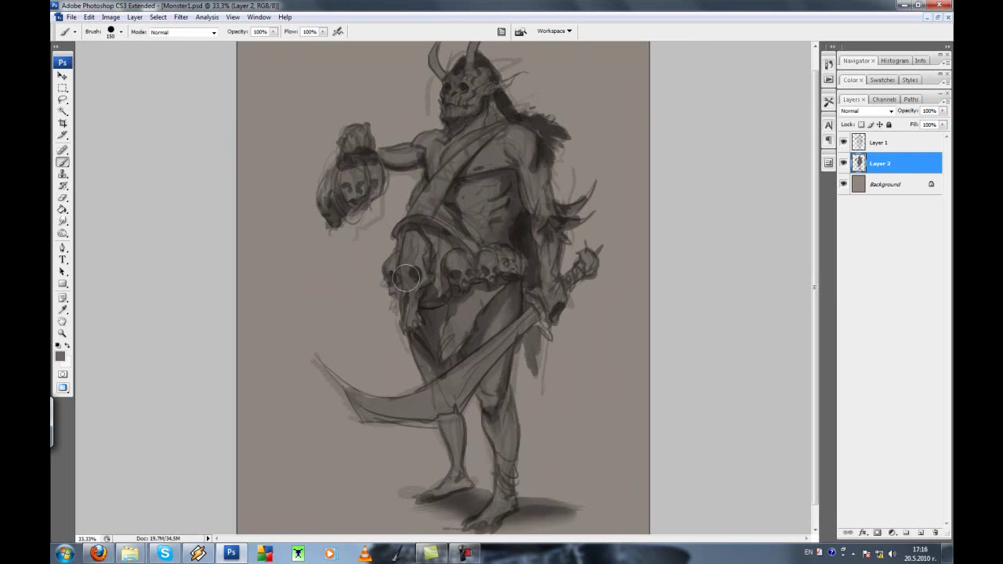
{"action": "left_click", "coordinate": [593, 138]}
{"action": "key", "text": "bracketleft"}
{"action": "key", "text": "bracketleft"}
{"action": "left_click_drag", "start_coordinate": [414, 235], "coordinate": [422, 262]}
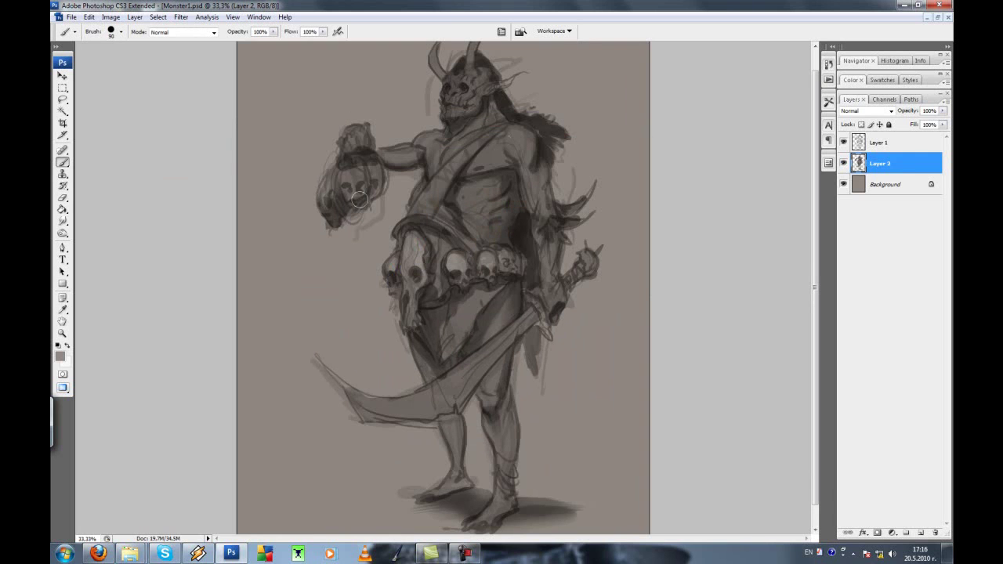
{"action": "left_click_drag", "start_coordinate": [376, 409], "coordinate": [532, 317]}
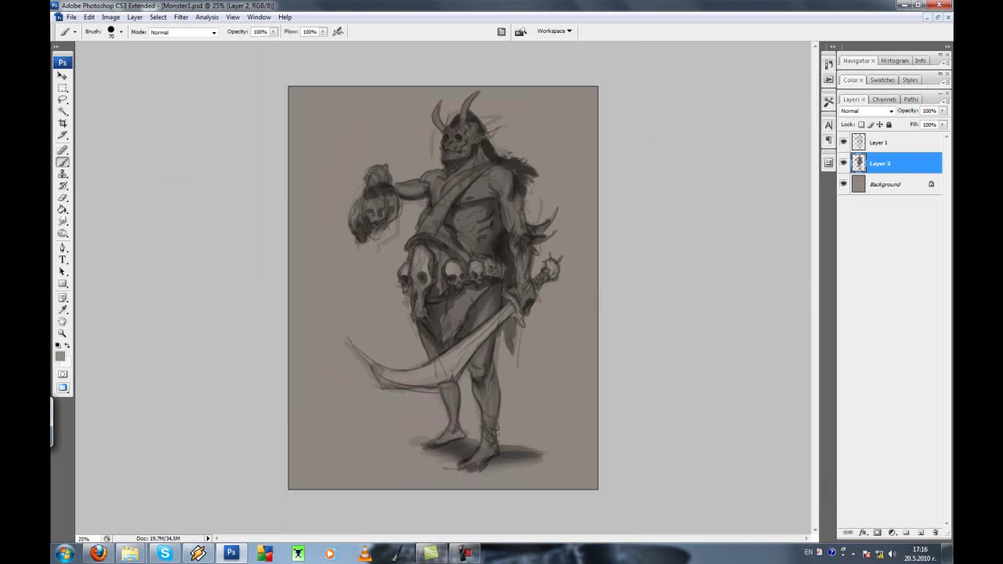
Choose a new grey and lighten and refine the torso and chest
{"action": "left_click", "coordinate": [461, 100], "text": "alt"}
{"action": "left_click", "coordinate": [60, 355]}
{"action": "left_click", "coordinate": [595, 137]}
{"action": "left_click_drag", "start_coordinate": [495, 190], "coordinate": [510, 139]}
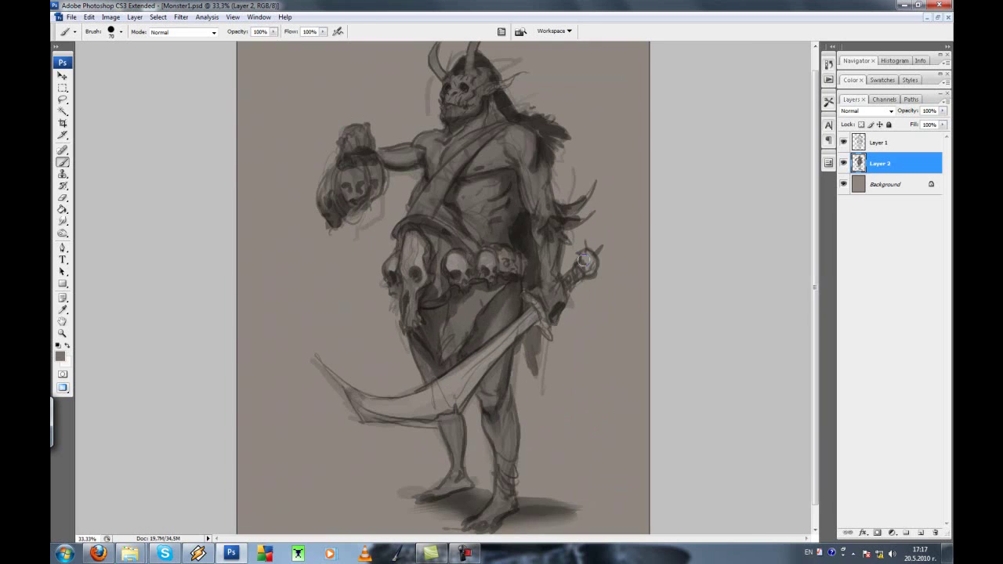
Paint a dark stroke below the belt skull with a slightly larger brush
{"action": "key", "text": "ctrl+plus"}
{"action": "left_click", "coordinate": [428, 308], "text": "alt"}
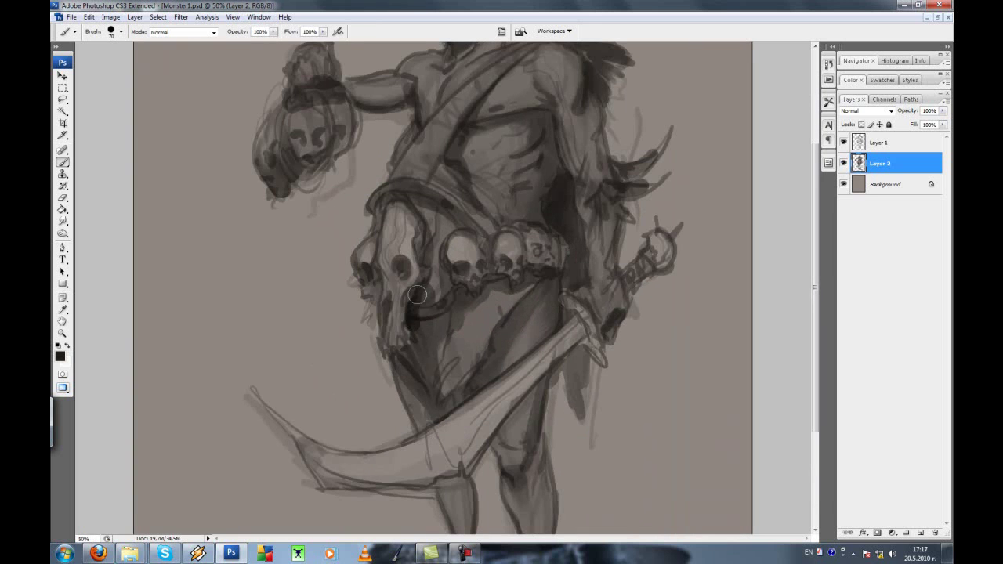
{"action": "key", "text": "]"}
{"action": "left_click_drag", "start_coordinate": [460, 286], "coordinate": [458, 306]}
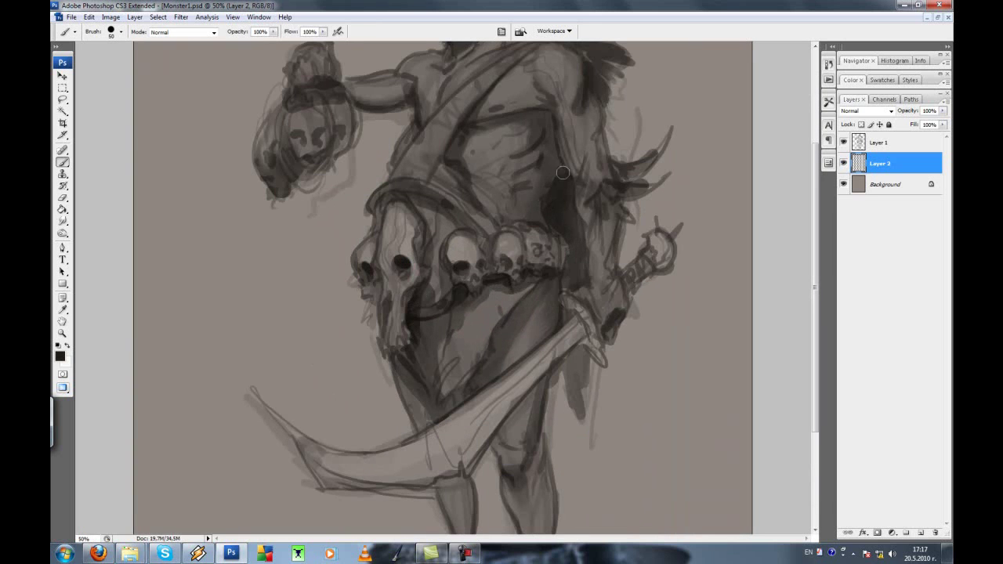
{"action": "key", "text": "bracketleft"}
{"action": "key", "text": "ctrl+minus"}
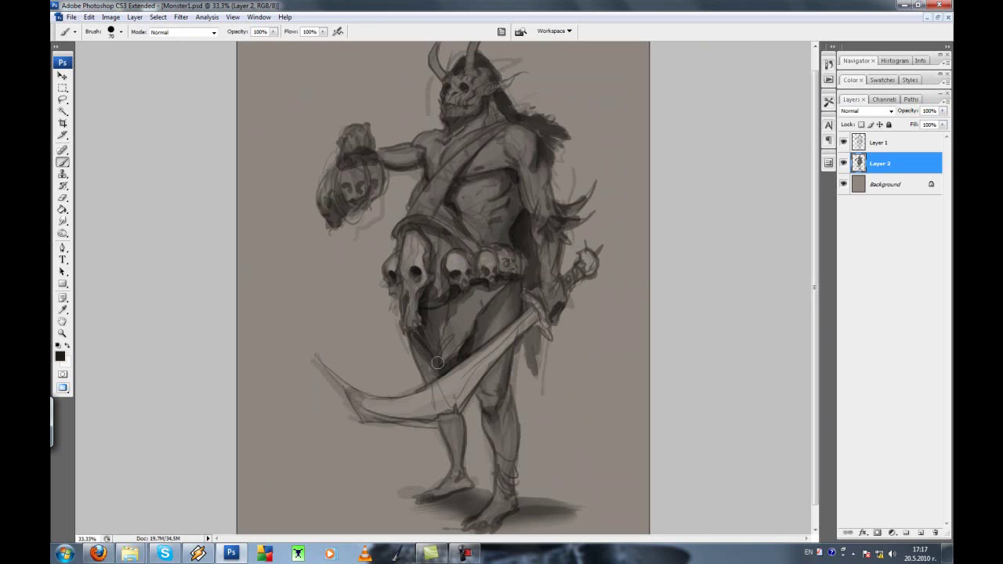
Check the whole figure and add a new Overlay-mode Layer 3 for colour
{"action": "key", "text": "r"}
{"action": "key", "text": "b"}
{"action": "key", "text": "ctrl+minus"}
{"action": "key", "text": "ctrl+plus"}
{"action": "key", "text": "ctrl+minus"}
{"action": "key", "text": "ctrl+plus"}
{"action": "key", "text": "bracketleft"}
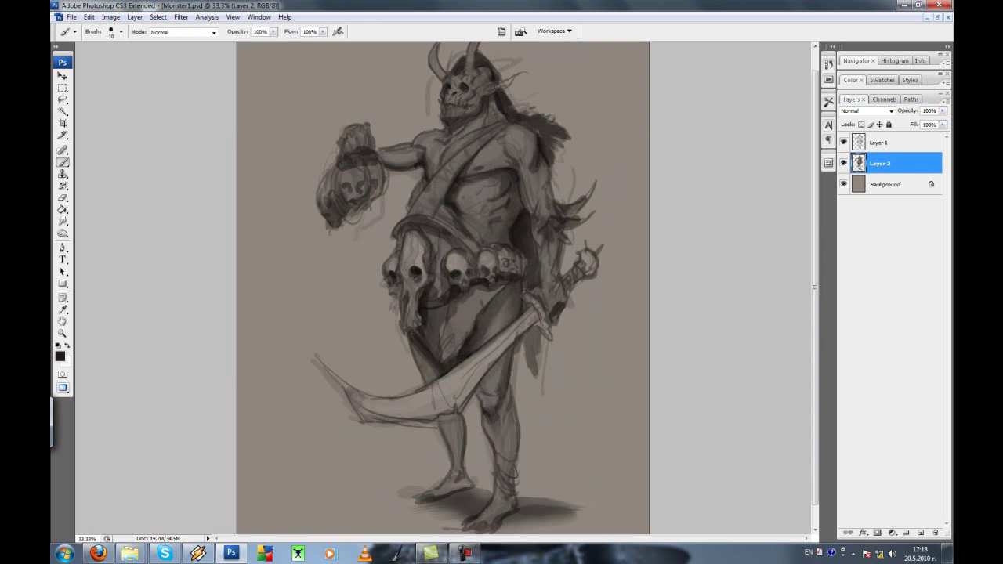
{"action": "left_click", "coordinate": [920, 532]}
Pick a dark yellow-green olive and tint the torso with it
{"action": "left_click", "coordinate": [60, 355]}
{"action": "left_click_drag", "start_coordinate": [512, 267], "coordinate": [511, 252]}
{"action": "left_click", "coordinate": [404, 248]}
{"action": "key", "text": "Return"}
{"action": "left_click", "coordinate": [59, 355]}
{"action": "key", "text": "Return"}
{"action": "key", "text": "b"}
{"action": "mouse_move", "coordinate": [462, 141]}
{"action": "left_mouse_down"}
{"action": "mouse_move", "coordinate": [501, 227]}
{"action": "mouse_move", "coordinate": [513, 204]}
{"action": "left_mouse_up"}
Tint the arm, shoulder and head olive with a smaller brush
{"action": "key", "text": "ctrl+minus"}
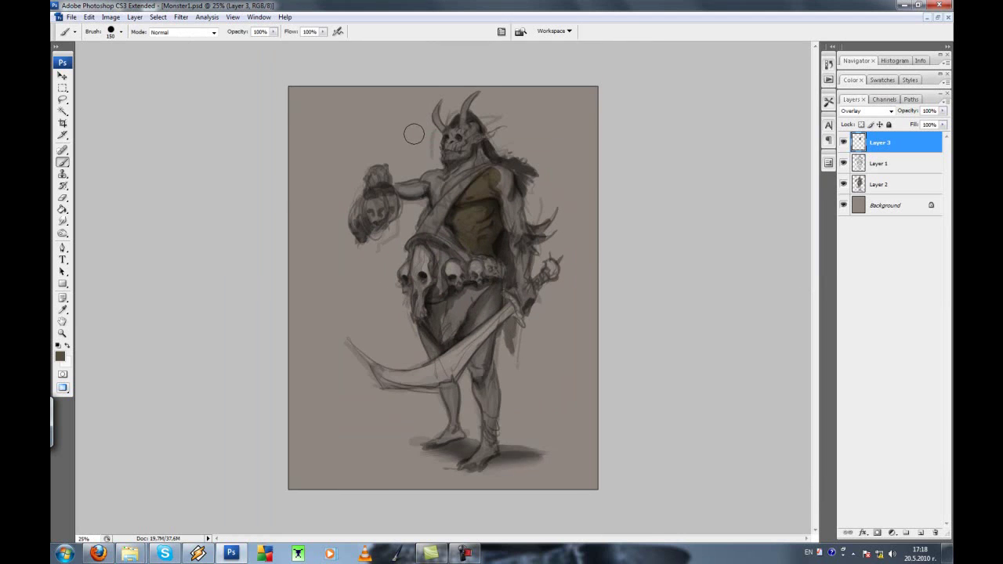
{"action": "key", "text": "ctrl+plus"}
{"action": "key", "text": "bracketleft"}
{"action": "key", "text": "bracketleft"}
{"action": "key", "text": "bracketleft"}
{"action": "mouse_move", "coordinate": [380, 156]}
{"action": "left_mouse_down"}
{"action": "mouse_move", "coordinate": [474, 133]}
{"action": "mouse_move", "coordinate": [446, 86]}
{"action": "left_mouse_up"}
Switch to a lighter yellow and tint the torso, arm, head and face
{"action": "left_click", "coordinate": [59, 355]}
{"action": "key", "text": "Return"}
{"action": "key", "text": "bracketright"}
{"action": "key", "text": "bracketright"}
{"action": "key", "text": "bracketright"}
{"action": "mouse_move", "coordinate": [501, 219]}
{"action": "left_mouse_down"}
{"action": "mouse_move", "coordinate": [470, 137]}
{"action": "mouse_move", "coordinate": [386, 160]}
{"action": "left_mouse_up"}
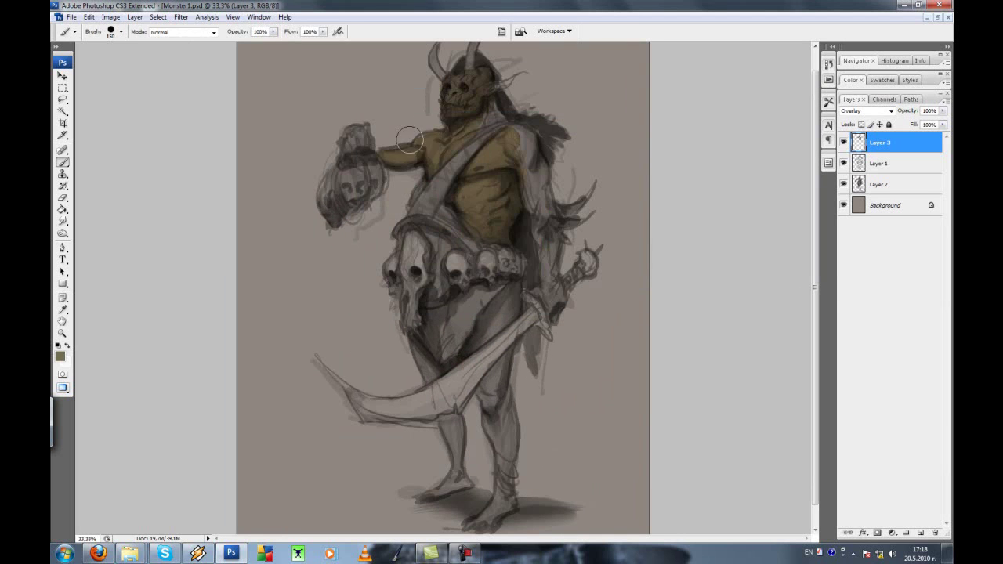
{"action": "key", "text": "bracketright"}
{"action": "left_click_drag", "start_coordinate": [454, 83], "coordinate": [482, 107]}
Tint the right arm and the leg down to the foot with yellow
{"action": "scroll", "coordinate": [486, 93], "scroll_direction": "up", "scroll_amount": 1}
{"action": "key", "text": "bracketright"}
{"action": "key", "text": "bracketright"}
{"action": "key", "text": "bracketright"}
{"action": "left_click_drag", "start_coordinate": [521, 156], "coordinate": [551, 305]}
{"action": "key", "text": "ctrl+minus"}
{"action": "key", "text": "ctrl+plus"}
{"action": "key", "text": "bracketleft"}
{"action": "left_click_drag", "start_coordinate": [486, 325], "coordinate": [499, 510]}
Paint olive over the hip beside the sword
{"action": "left_click", "coordinate": [426, 362]}
{"action": "key", "text": "bracketright"}
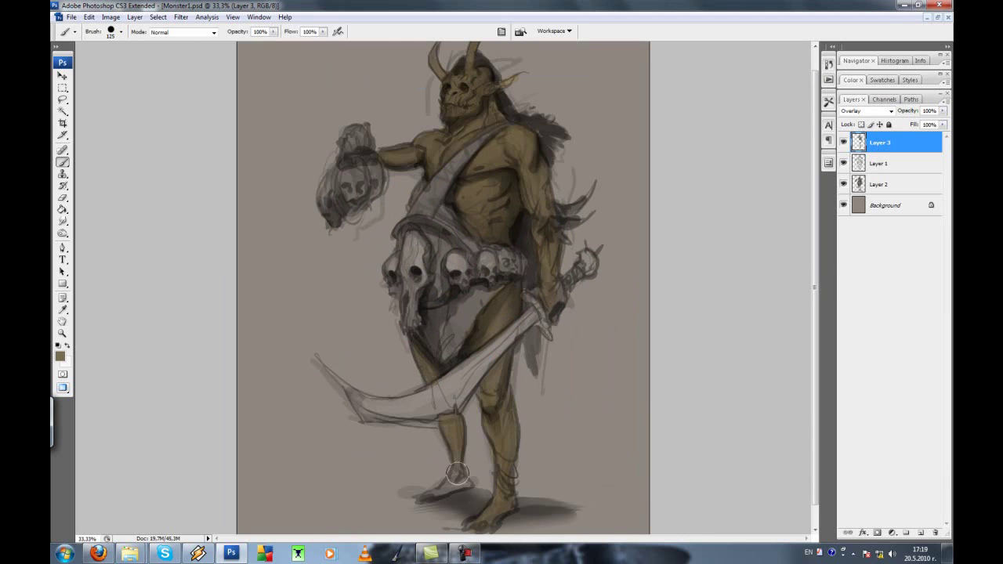
{"action": "key", "text": "bracketright"}
{"action": "key", "text": "ctrl+minus"}
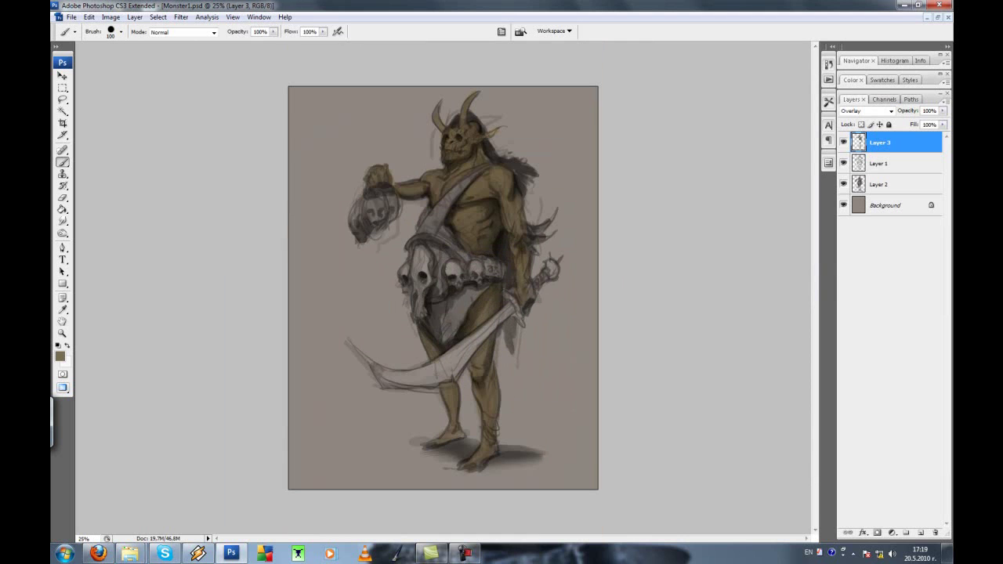
Apply Color Balance with Cyan/Red at -22 to shift the overlay from red to olive
{"action": "key", "text": "ctrl+b"}
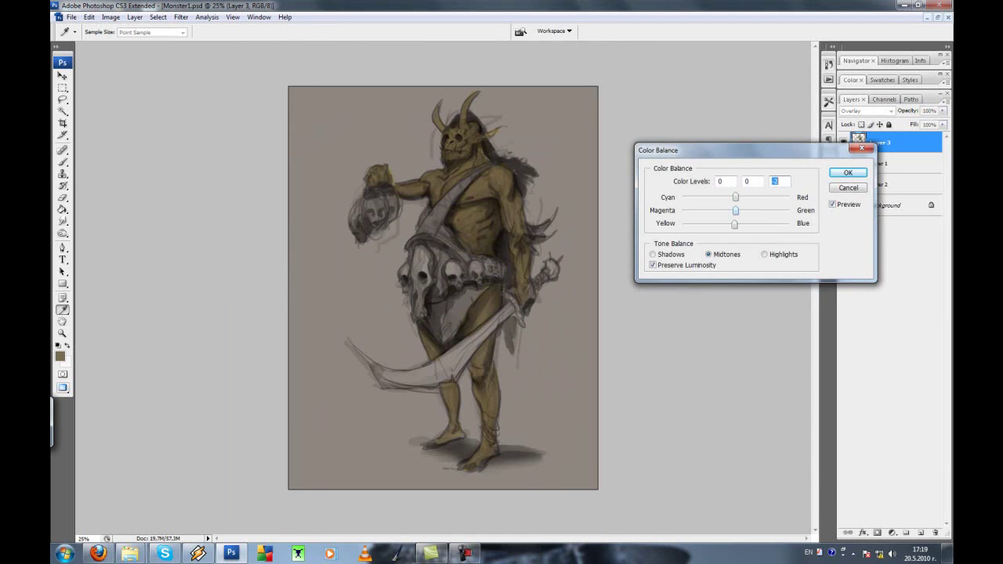
{"action": "left_click_drag", "start_coordinate": [788, 197], "coordinate": [723, 197]}
{"action": "key", "text": "Return"}
{"action": "key", "text": "ctrl+plus"}
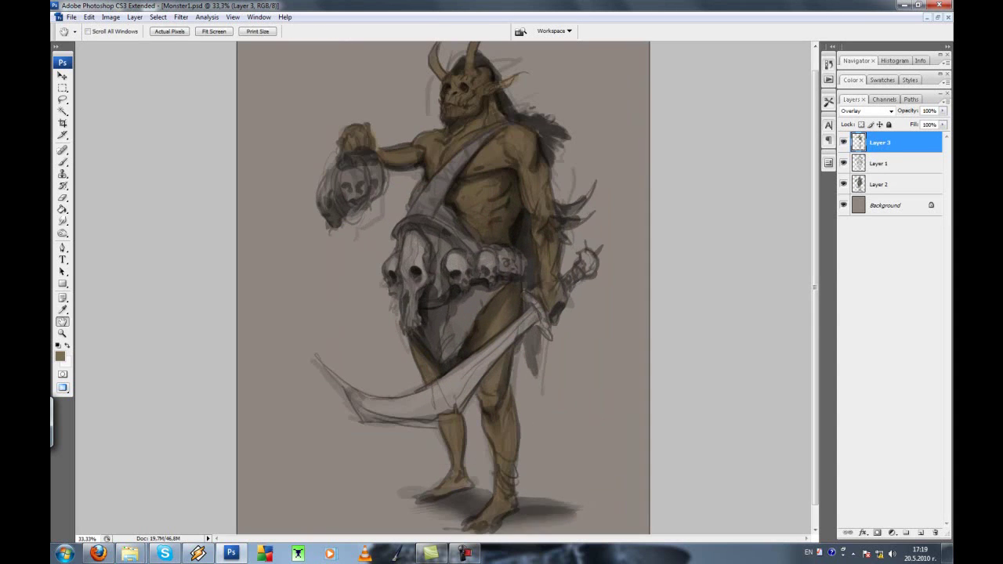
{"action": "left_click", "coordinate": [59, 356]}
Pick a dark red-brown and paint the monster's right arm, smudging to blend
{"action": "left_click", "coordinate": [455, 217]}
{"action": "left_click", "coordinate": [610, 137]}
{"action": "key", "text": "b"}
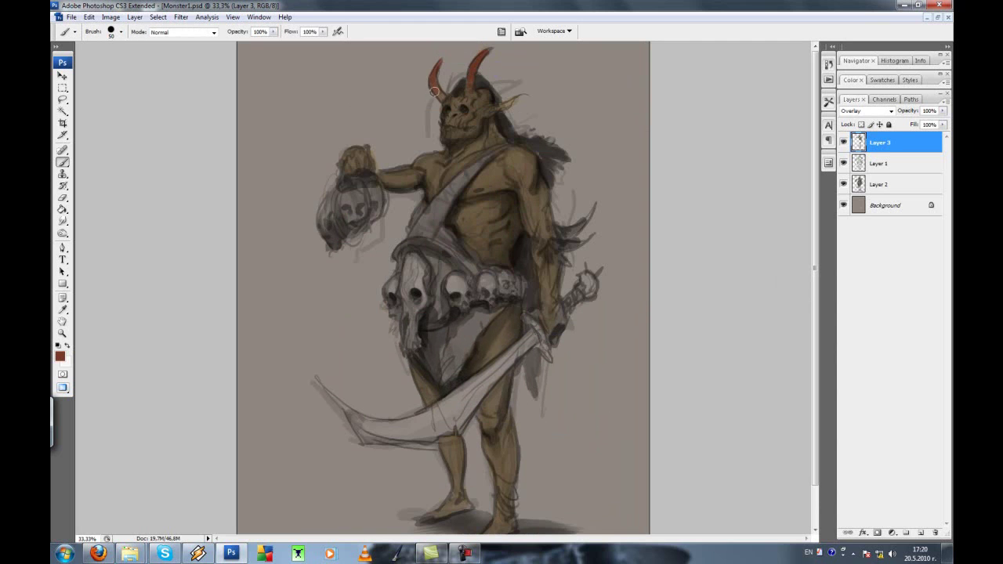
{"action": "left_click_drag", "start_coordinate": [547, 327], "coordinate": [534, 205]}
{"action": "key", "text": "r"}
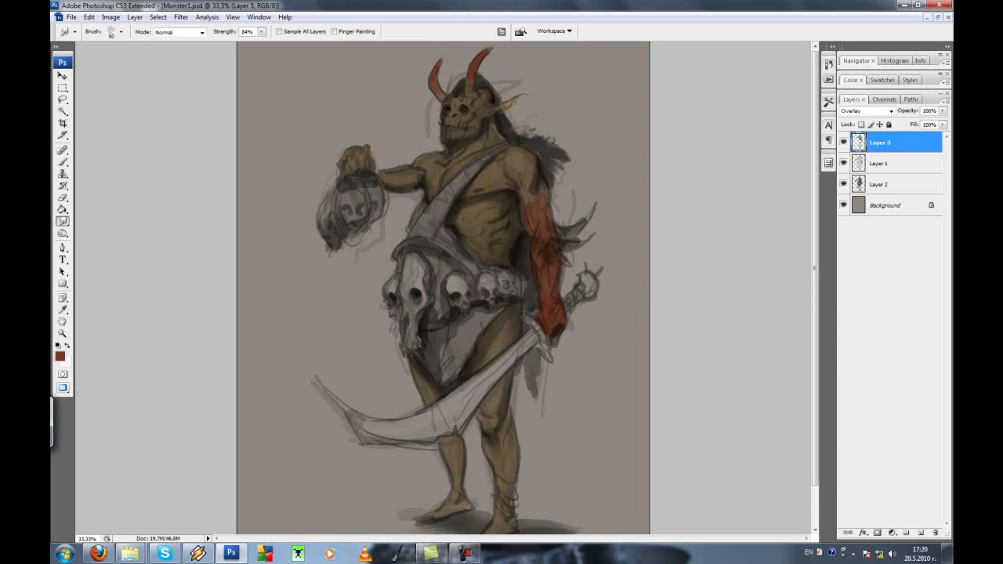
{"action": "key", "text": "b"}
Paint red-brown on the raised fist and up the lower leg from the foot
{"action": "left_click_drag", "start_coordinate": [360, 156], "coordinate": [352, 168]}
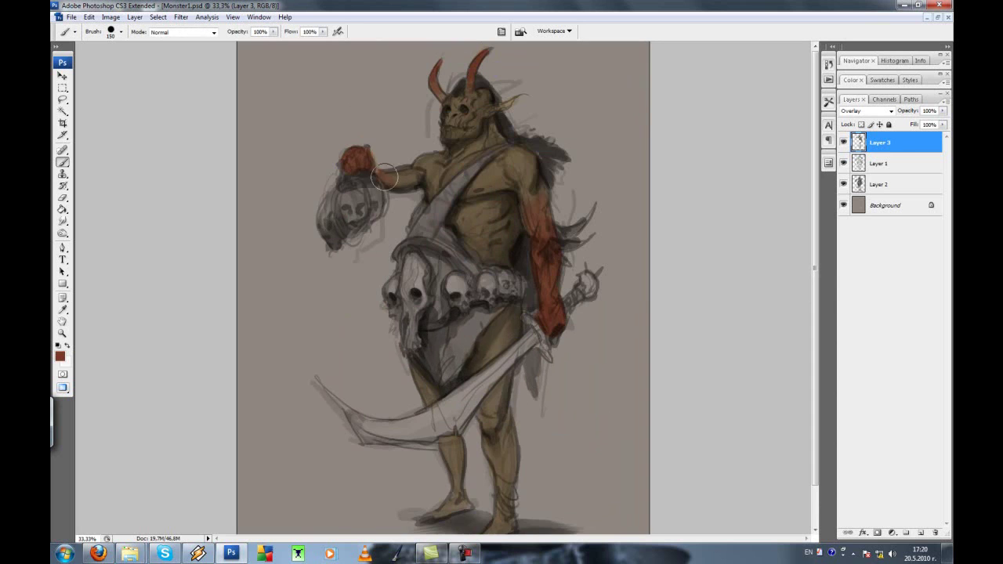
{"action": "key", "text": "ctrl+minus"}
{"action": "left_click_drag", "start_coordinate": [489, 440], "coordinate": [485, 396]}
{"action": "key", "text": "bracketright"}
{"action": "key", "text": "bracketright"}
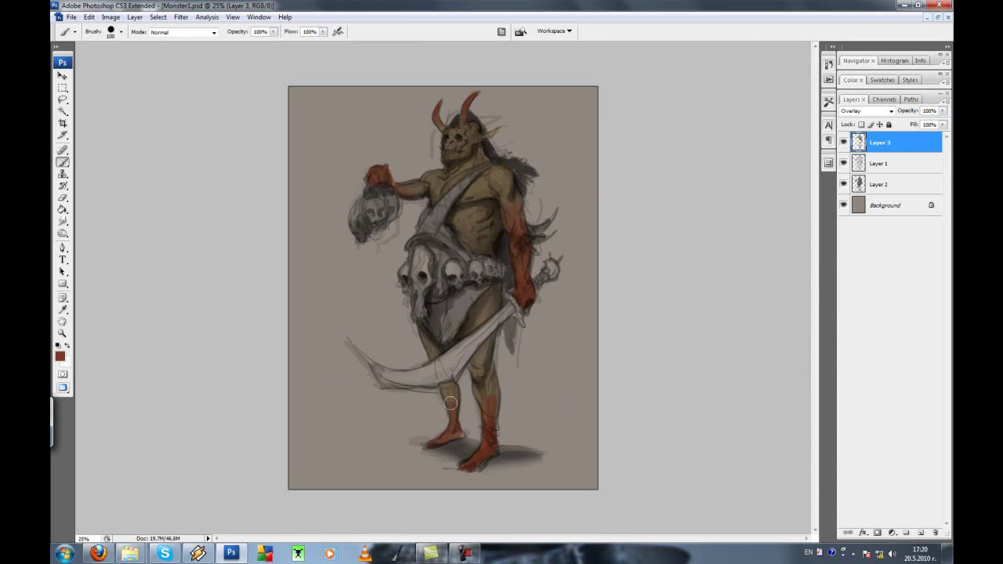
Paint the monster's ear and eye socket red with a smaller brush
{"action": "left_click", "coordinate": [455, 431], "text": "ctrl+alt"}
{"action": "left_click", "coordinate": [442, 235], "text": "ctrl"}
{"action": "left_click", "coordinate": [470, 172], "text": "ctrl"}
{"action": "left_click_drag", "start_coordinate": [538, 136], "coordinate": [509, 145]}
{"action": "left_click", "coordinate": [454, 149]}
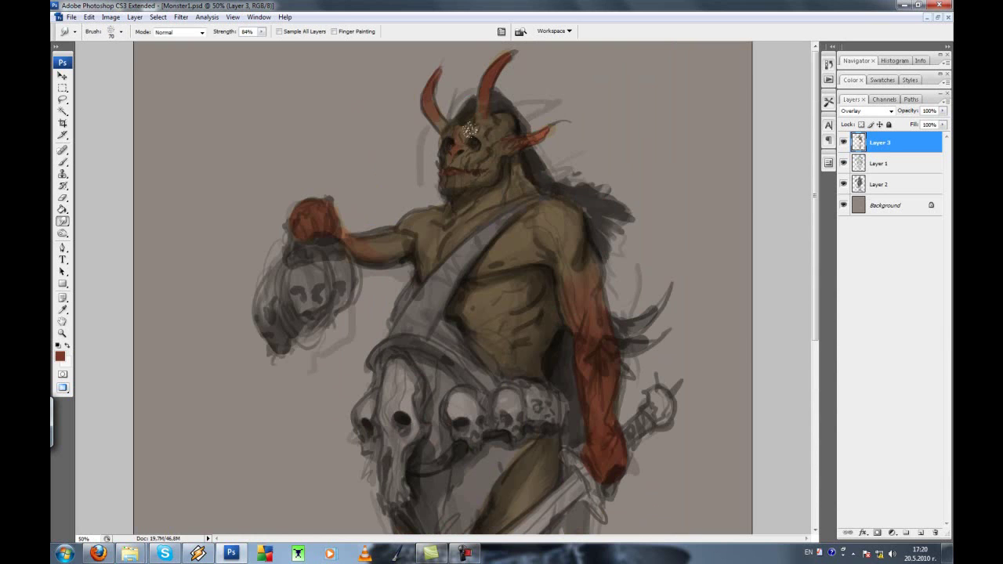
{"action": "left_click", "coordinate": [473, 166], "text": "ctrl+alt"}
{"action": "left_click", "coordinate": [474, 166], "text": "ctrl+alt"}
{"action": "left_click", "coordinate": [465, 156], "text": "ctrl"}
{"action": "left_click", "coordinate": [465, 156], "text": "ctrl"}
{"action": "left_click", "coordinate": [465, 156], "text": "ctrl+alt"}
{"action": "left_click", "coordinate": [465, 156], "text": "ctrl+alt"}
{"action": "left_click", "coordinate": [487, 167], "text": "ctrl"}
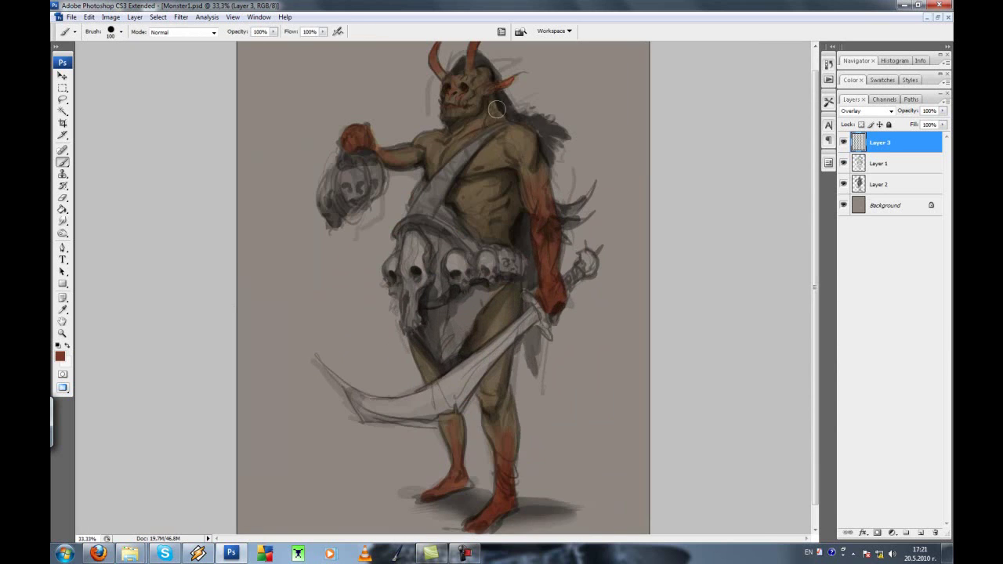
Blend the red paint with the Smudge tool while checking the whole figure
{"action": "key", "text": "r"}
{"action": "key", "text": "ctrl+minus"}
{"action": "key", "text": "ctrl+minus"}
{"action": "key", "text": "ctrl+plus"}
{"action": "key", "text": "ctrl+plus"}
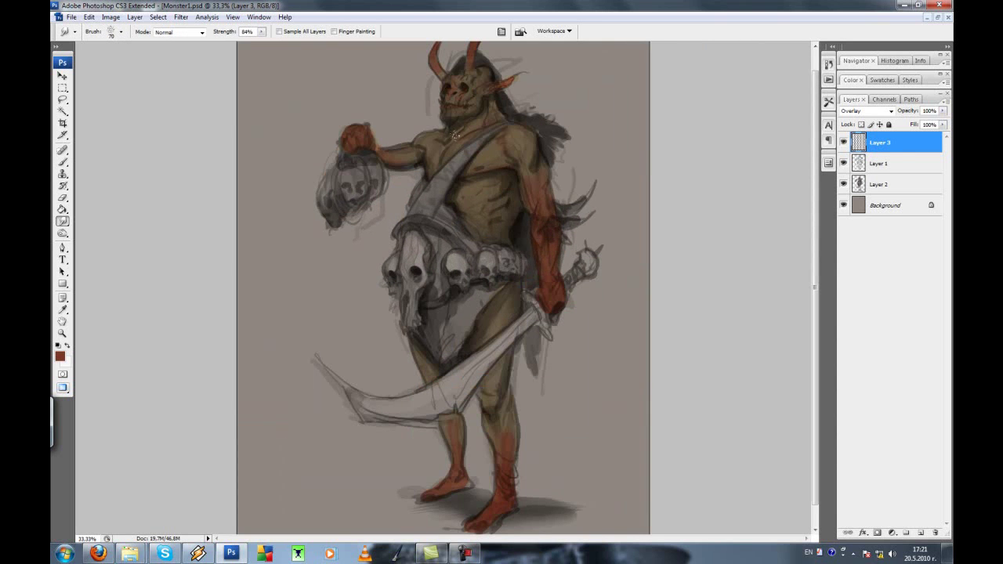
{"action": "key", "text": "ctrl+minus"}
{"action": "key", "text": "ctrl+plus"}
{"action": "left_click", "coordinate": [60, 356]}
{"action": "key", "text": "Return"}
{"action": "key", "text": "b"}
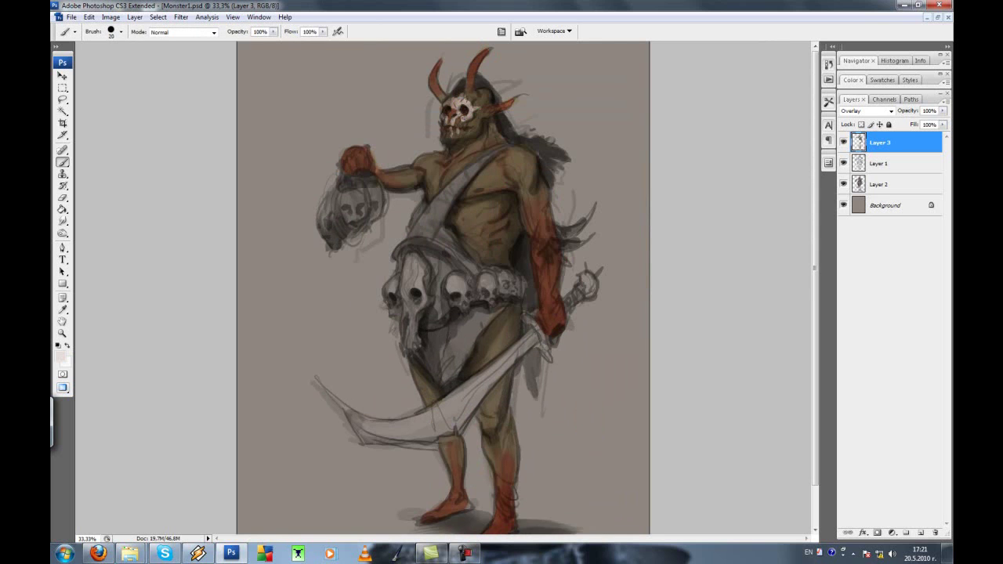
Paint the skull mask pale bone-white with an enlarged brush
{"action": "key", "text": "bracketright"}
{"action": "key", "text": "ctrl+plus"}
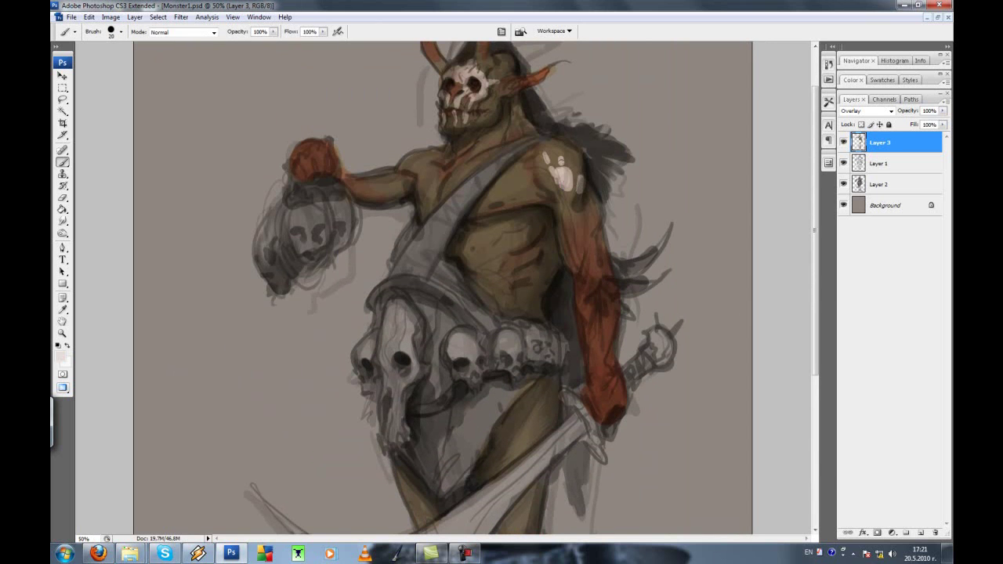
{"action": "key", "text": "ctrl+minus"}
{"action": "key", "text": "ctrl+minus"}
{"action": "key", "text": "ctrl+minus"}
{"action": "key", "text": "ctrl+plus"}
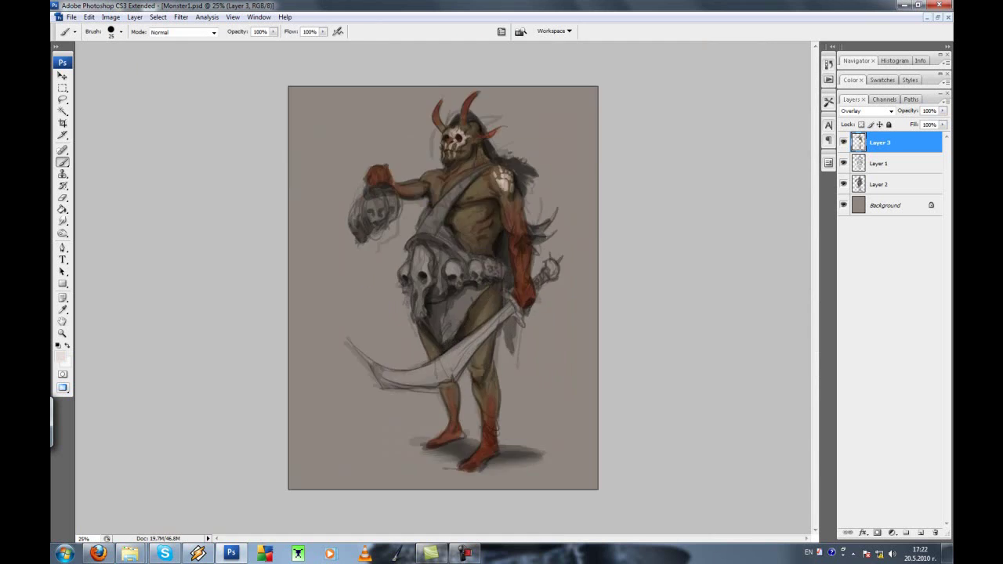
{"action": "key", "text": "ctrl+plus"}
{"action": "left_click", "coordinate": [60, 356]}
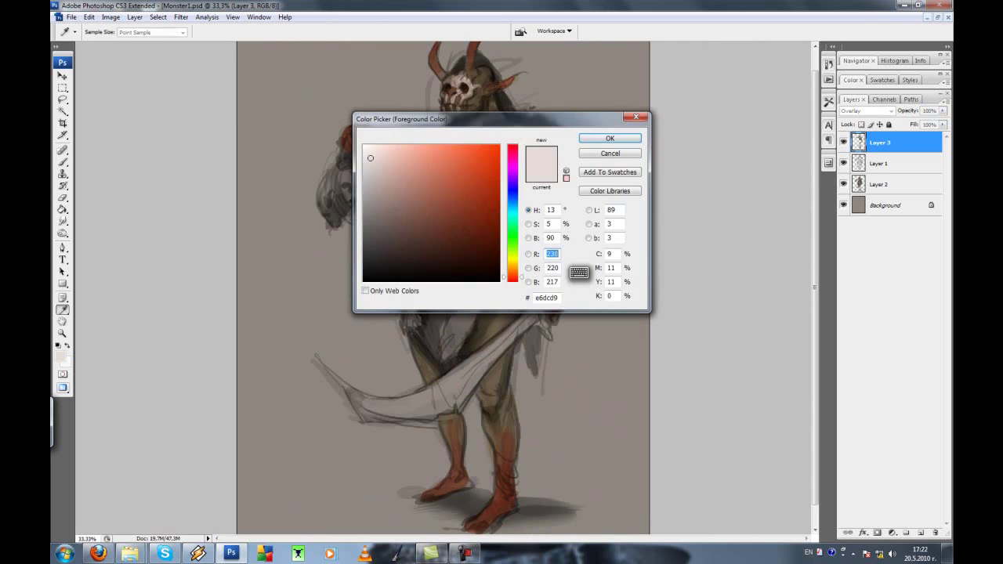
{"action": "key", "text": "Return"}
{"action": "key", "text": "ctrl+plus"}
{"action": "key", "text": "bracketright"}
{"action": "mouse_move", "coordinate": [396, 216]}
{"action": "left_mouse_down"}
{"action": "mouse_move", "coordinate": [415, 269]}
{"action": "mouse_move", "coordinate": [505, 247]}
{"action": "mouse_move", "coordinate": [541, 251]}
{"action": "left_mouse_up"}
{"action": "key", "text": "ctrl+minus"}
{"action": "key", "text": "ctrl+minus"}
{"action": "key", "text": "ctrl+minus"}
Switch the foreground to reddish-brown for the held head and belt
{"action": "left_click", "coordinate": [462, 258]}
{"action": "key", "text": "Return"}
{"action": "key", "text": "ctrl+minus"}
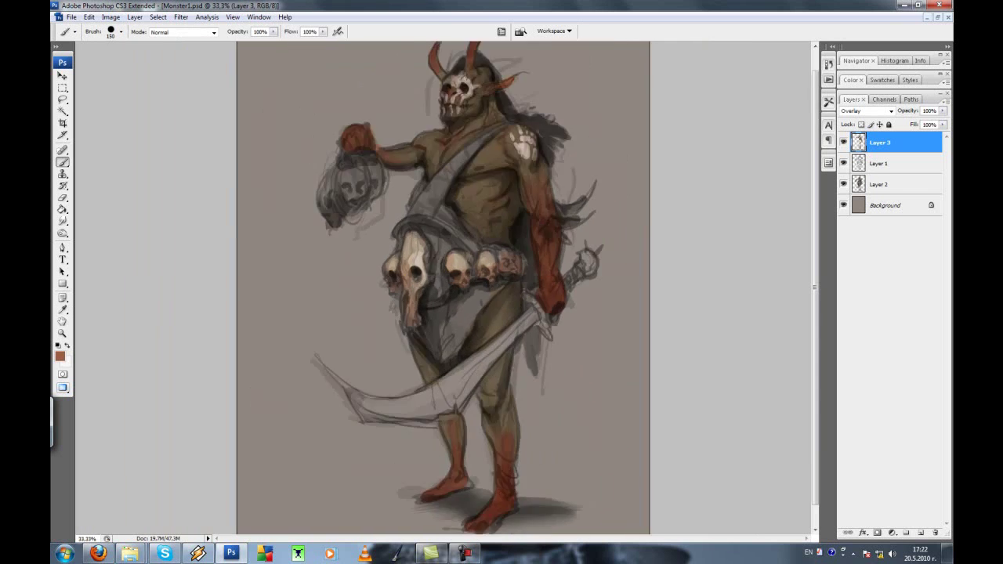
{"action": "key", "text": "ctrl+plus"}
{"action": "left_click", "coordinate": [60, 355]}
{"action": "left_click", "coordinate": [441, 227]}
{"action": "key", "text": "Return"}
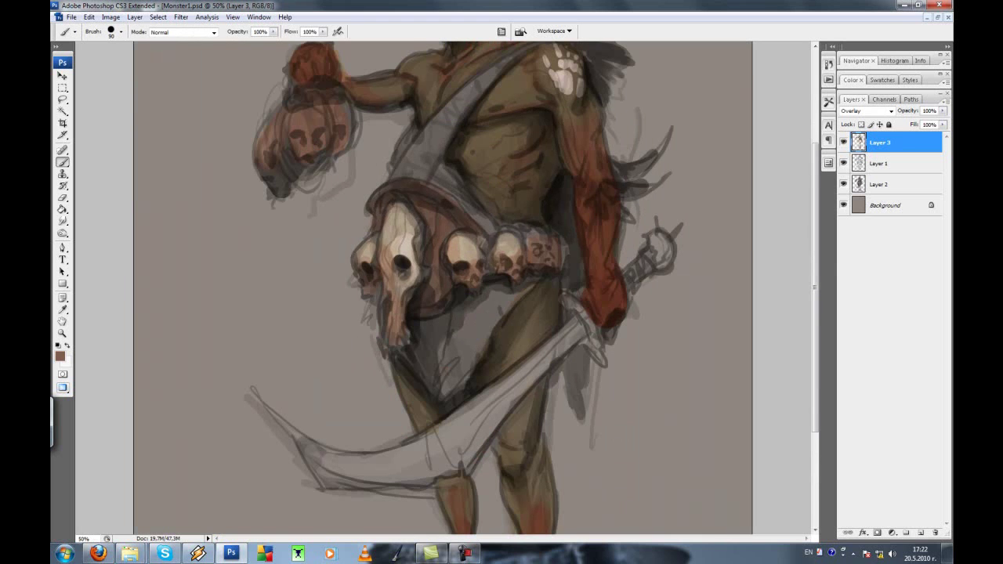
Paint the belly olive below the skulls, then lighten it with a tan stroke
{"action": "left_click", "coordinate": [59, 355]}
{"action": "left_click", "coordinate": [510, 266]}
{"action": "key", "text": "Return"}
{"action": "left_click_drag", "start_coordinate": [489, 289], "coordinate": [468, 376]}
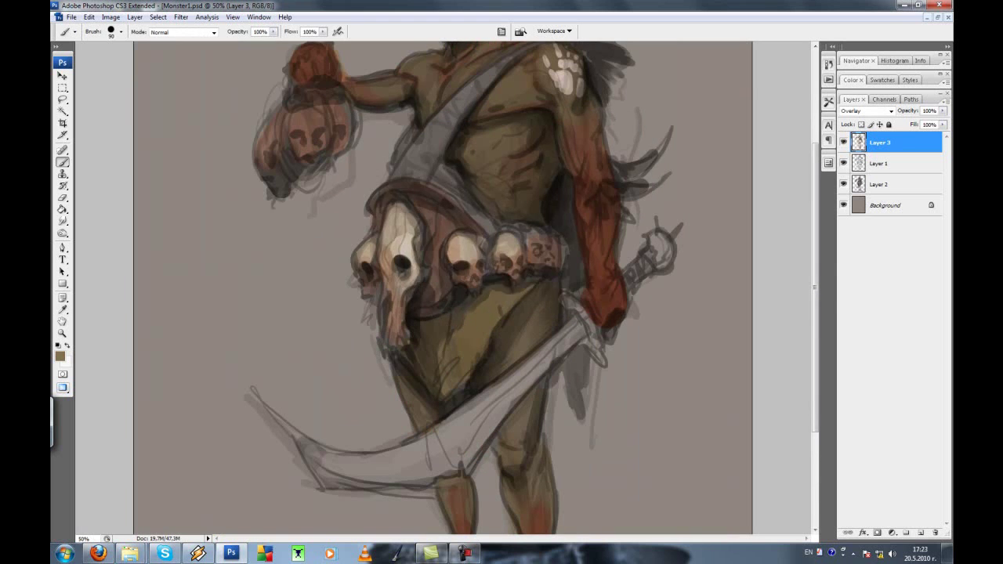
{"action": "key", "text": "bracketleft"}
{"action": "key", "text": "bracketleft"}
{"action": "left_click", "coordinate": [60, 355]}
{"action": "left_click", "coordinate": [462, 188]}
{"action": "key", "text": "Return"}
{"action": "left_click_drag", "start_coordinate": [486, 297], "coordinate": [439, 384]}
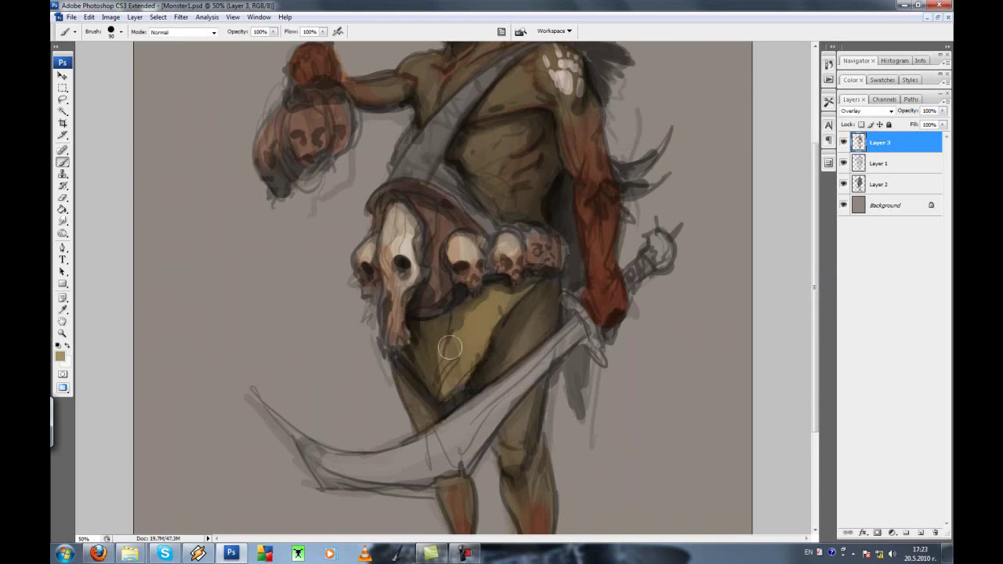
{"action": "key", "text": "ctrl+minus"}
Paint the cloth below the belt skulls dark brown
{"action": "left_click", "coordinate": [60, 356]}
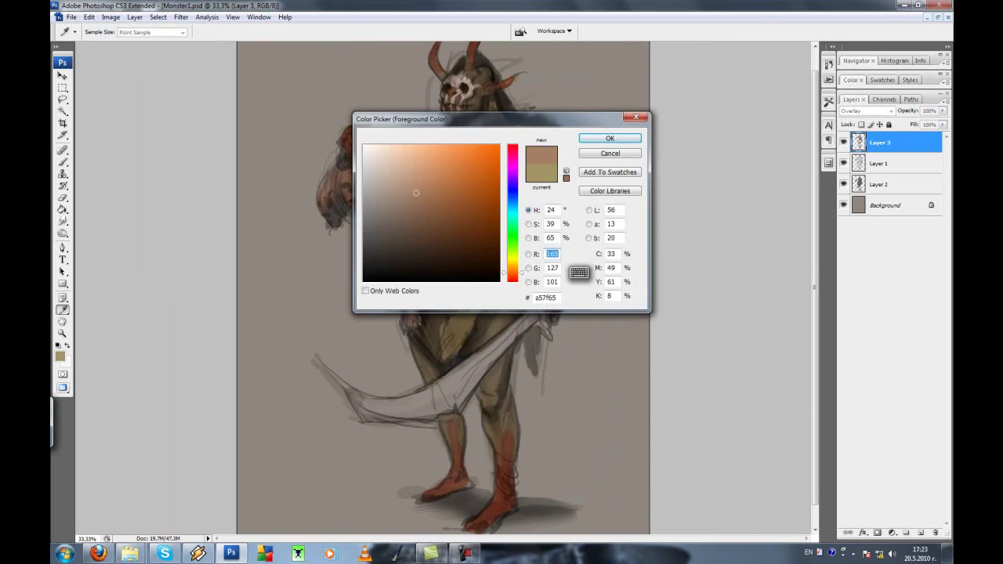
{"action": "left_click", "coordinate": [439, 266]}
{"action": "key", "text": "Return"}
{"action": "key", "text": "ctrl+plus"}
{"action": "mouse_move", "coordinate": [415, 361]}
{"action": "left_mouse_down"}
{"action": "mouse_move", "coordinate": [489, 290]}
{"action": "mouse_move", "coordinate": [439, 400]}
{"action": "left_mouse_up"}
{"action": "key", "text": "ctrl+minus"}
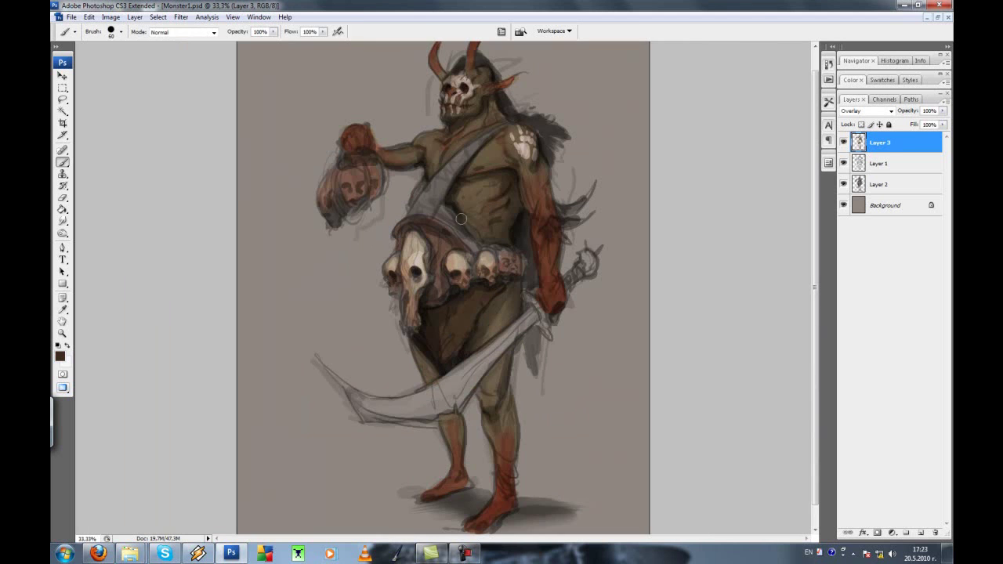
Paint the chest strap dark brown and darken the hair and the area below the sword hilt
{"action": "key", "text": "bracketright"}
{"action": "left_click_drag", "start_coordinate": [424, 195], "coordinate": [422, 210]}
{"action": "key", "text": "ctrl+minus"}
{"action": "key", "text": "ctrl+plus"}
{"action": "key", "text": "bracketright"}
{"action": "key", "text": "bracketright"}
{"action": "key", "text": "bracketright"}
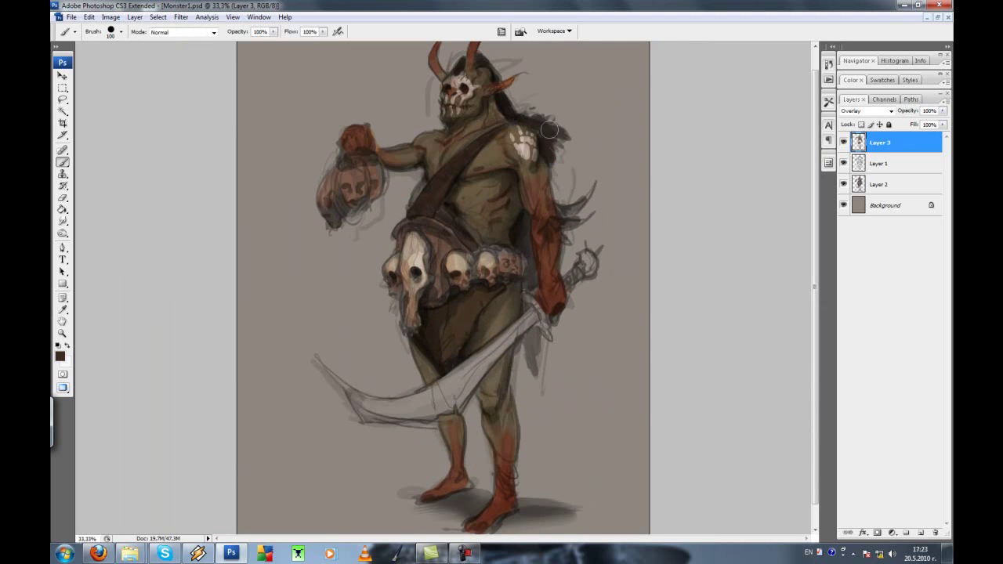
{"action": "left_click_drag", "start_coordinate": [552, 158], "coordinate": [525, 239]}
{"action": "left_click_drag", "start_coordinate": [523, 306], "coordinate": [536, 375]}
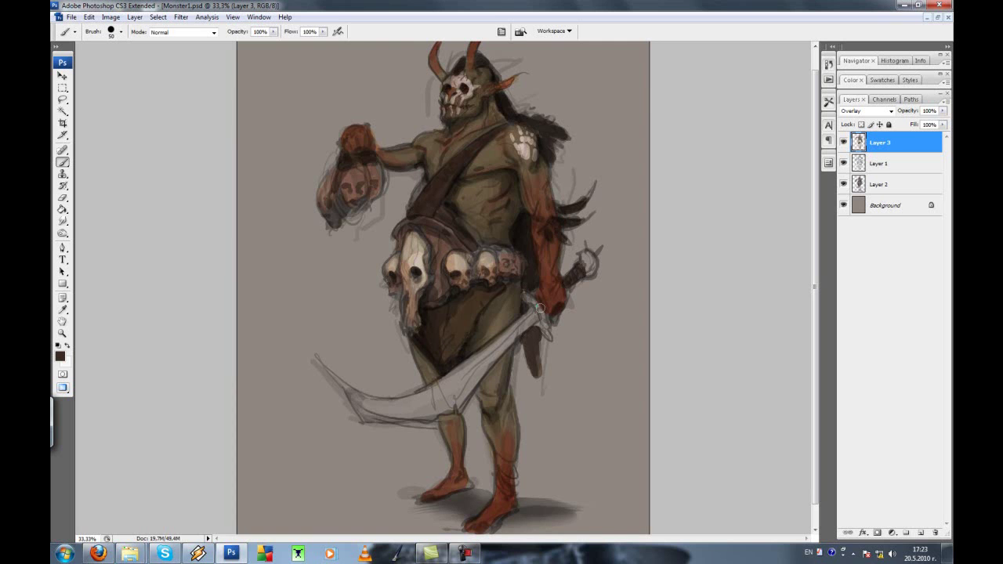
Flip the canvas horizontally to check the composition, then flip it back
{"action": "key", "text": "ctrl+minus"}
{"action": "key", "text": "ctrl+minus"}
{"action": "key", "text": "ctrl+minus"}
{"action": "key", "text": "ctrl+plus"}
{"action": "key", "text": "ctrl+plus"}
{"action": "key", "text": "ctrl+plus"}
{"action": "key", "text": "alt+i"}
{"action": "key", "text": "e"}
{"action": "key", "text": "h"}
{"action": "key", "text": "alt+i"}
{"action": "key", "text": "e"}
{"action": "key", "text": "h"}
{"action": "key", "text": "alt+i"}
{"action": "key", "text": "e"}
{"action": "key", "text": "h"}
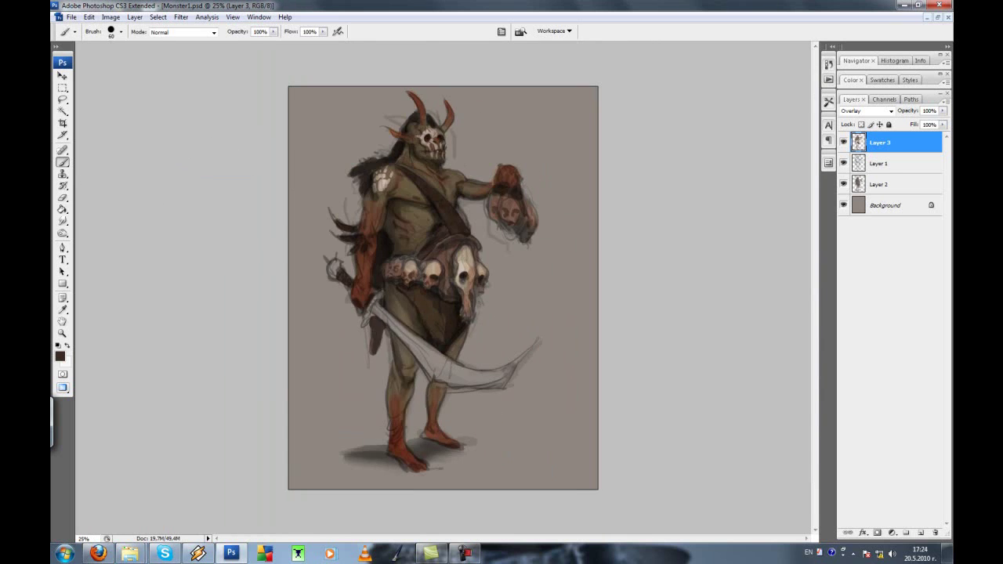
{"action": "key", "text": "alt+i"}
{"action": "key", "text": "e"}
{"action": "key", "text": "h"}
{"action": "left_click", "coordinate": [465, 553]}
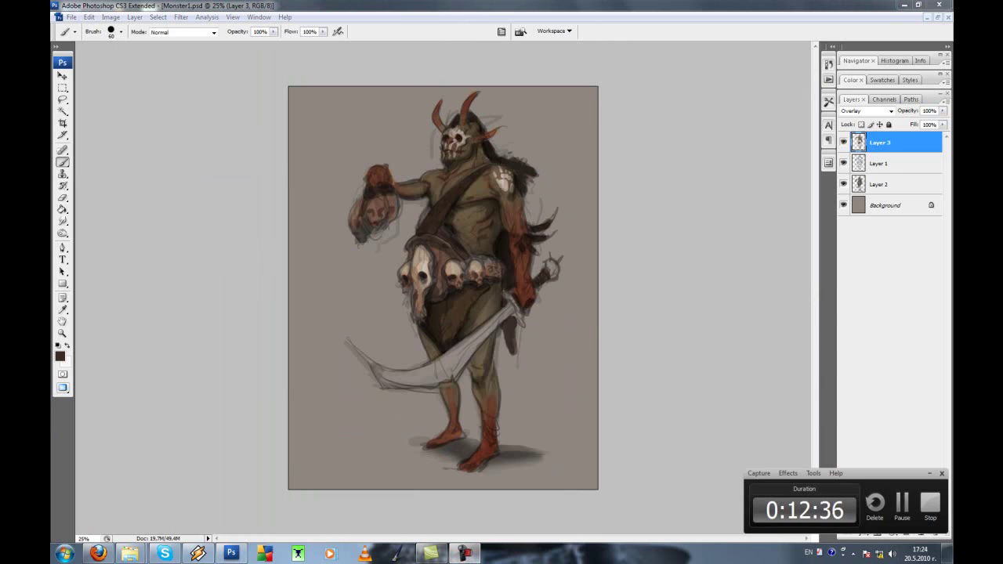